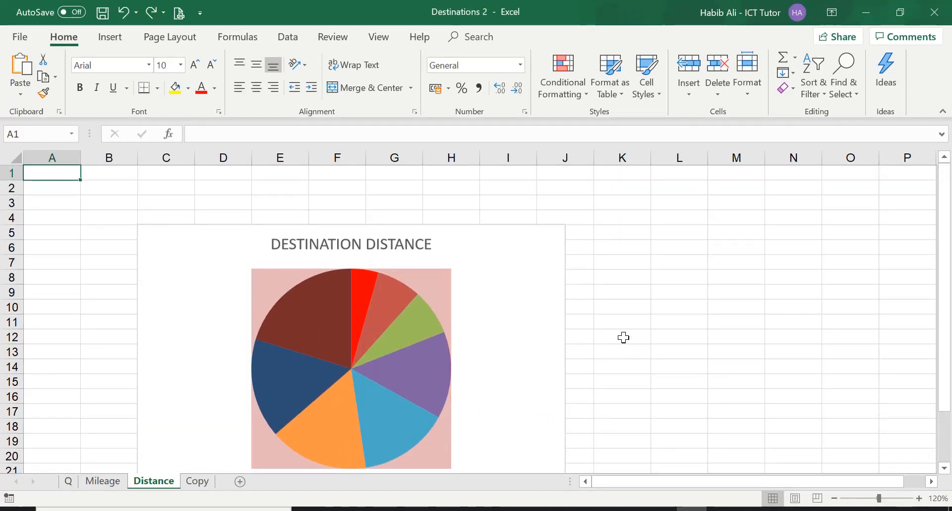
# Step: Read the task questions on the Q sheet and return to the Distance sheet's pie chart
pyautogui.scroll(-1, 623, 338)
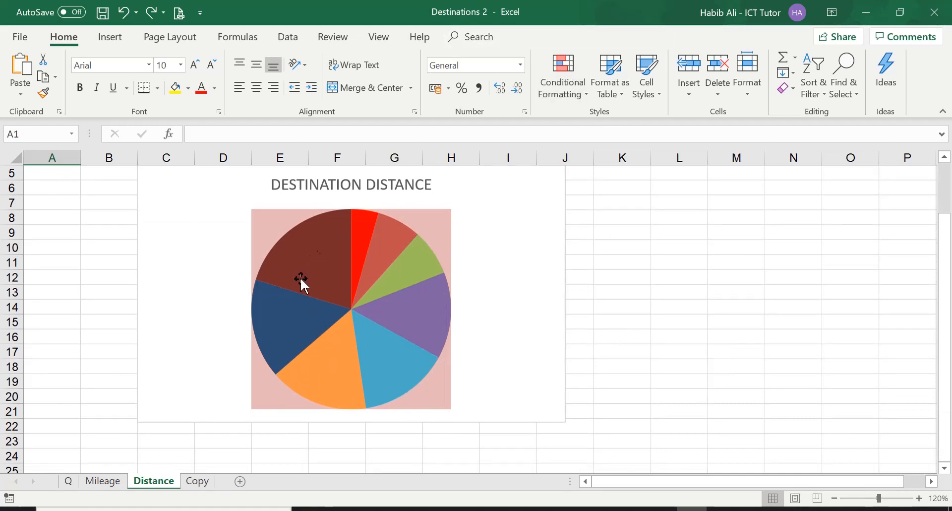
pyautogui.moveTo(436, 272)
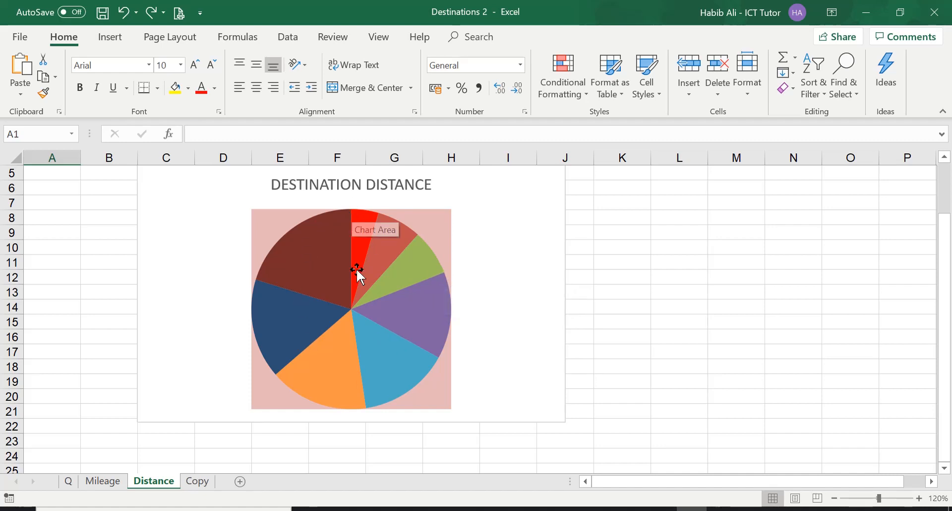
pyautogui.moveTo(363, 296)
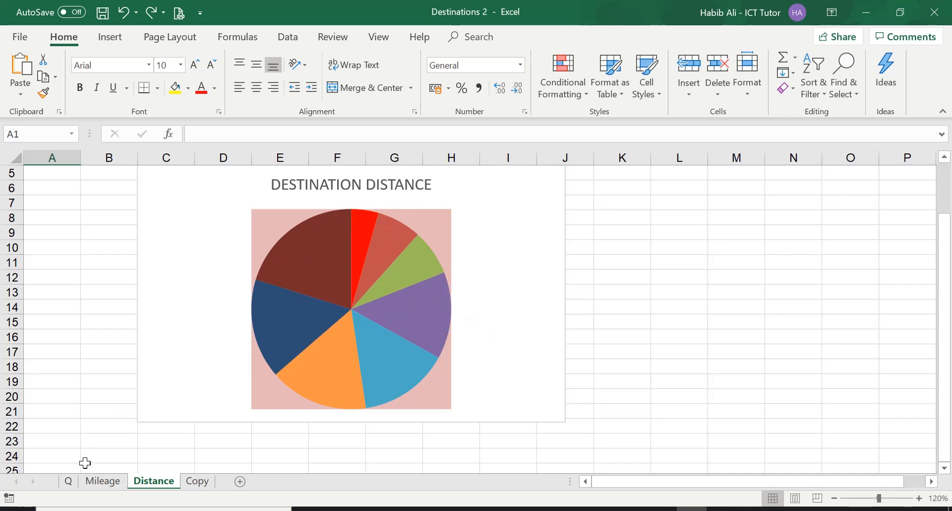
pyautogui.click(70, 482)
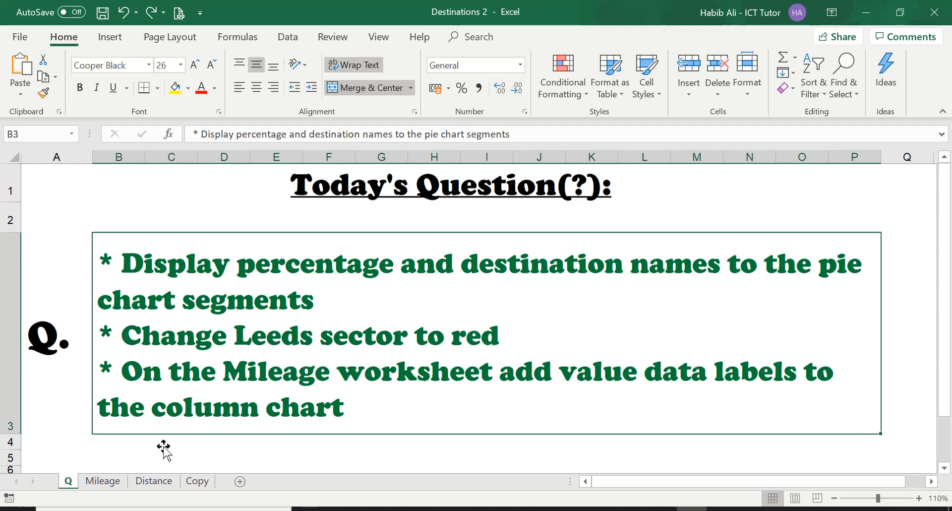
pyautogui.click(155, 482)
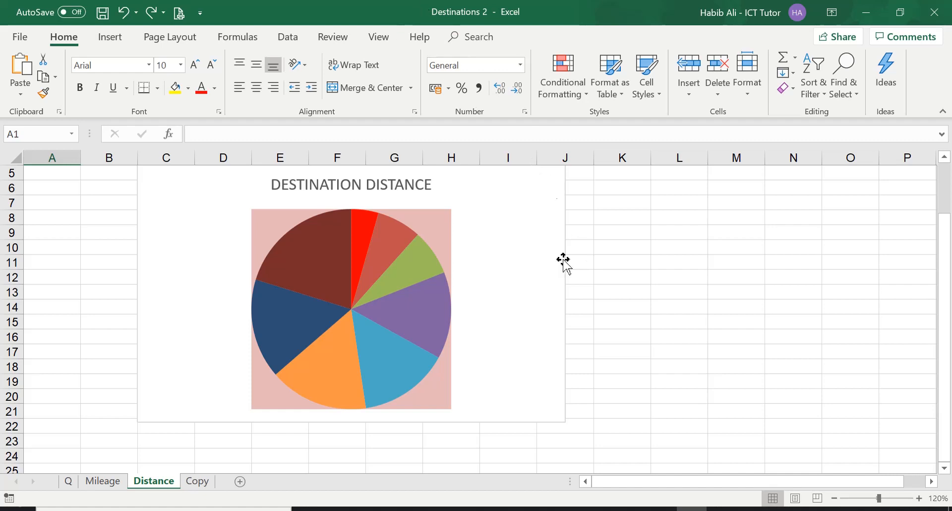
# Step: Select the pie chart and add data labels through the full data label options
pyautogui.click(500, 251)
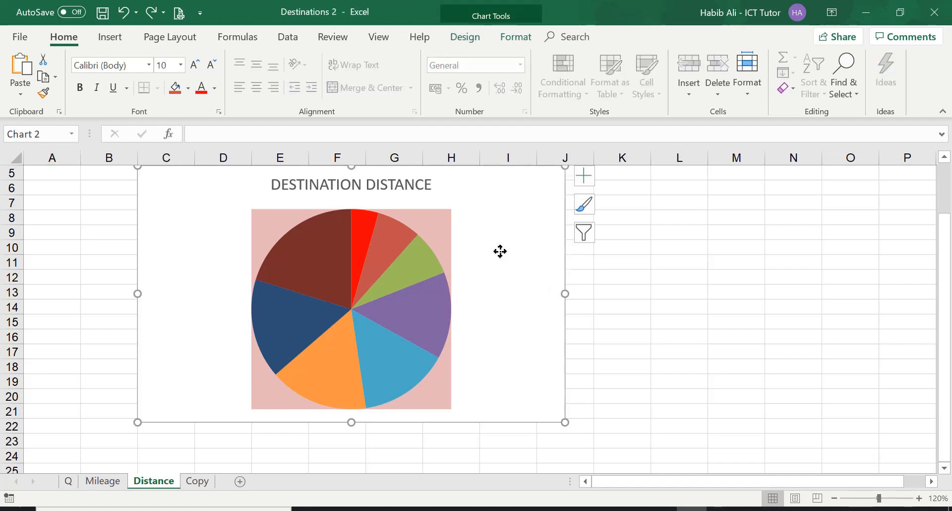
pyautogui.click(496, 16)
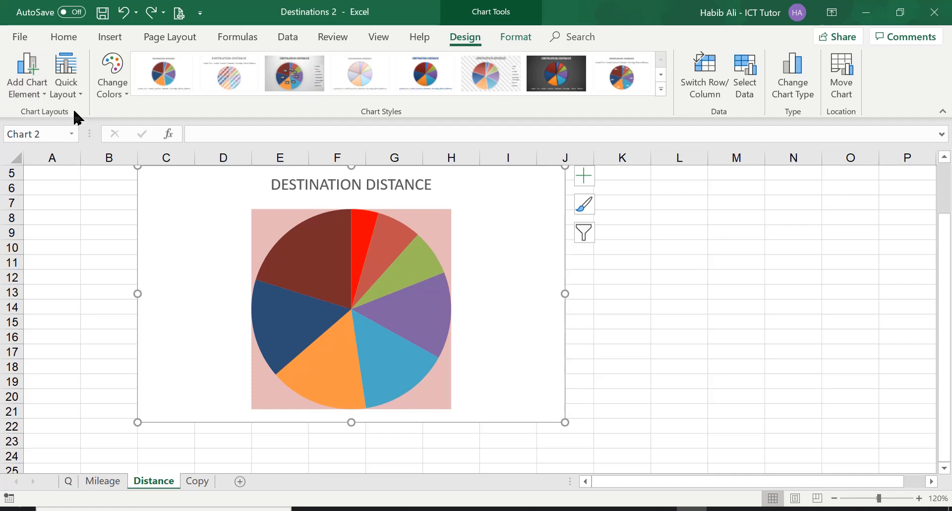
pyautogui.click(26, 77)
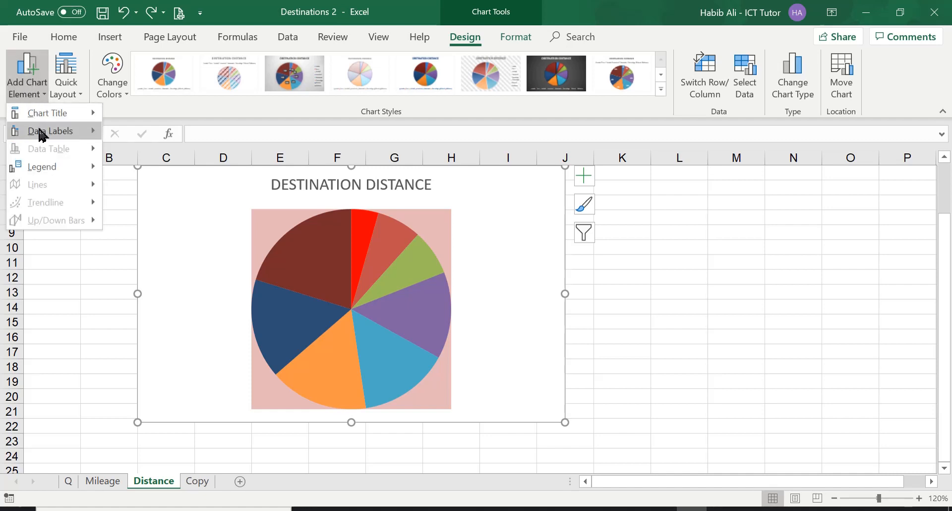
pyautogui.moveTo(34, 137)
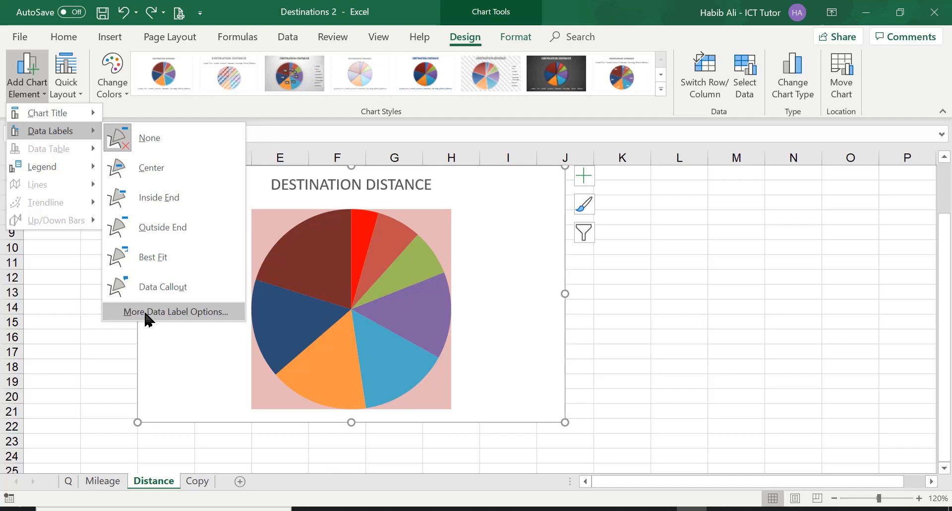
pyautogui.click(208, 317)
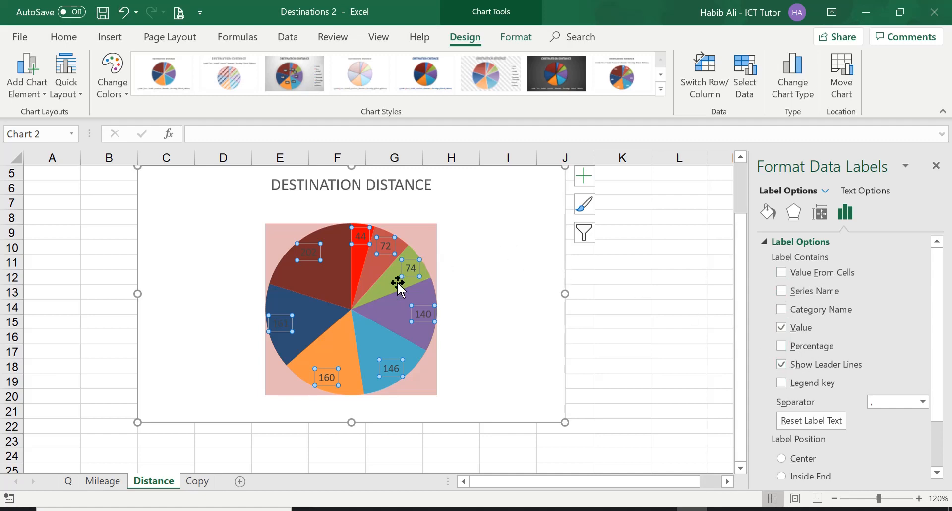
# Step: Check the task questions on the Q sheet again and return to the Distance sheet
pyautogui.moveTo(398, 289)
pyautogui.click(71, 480)
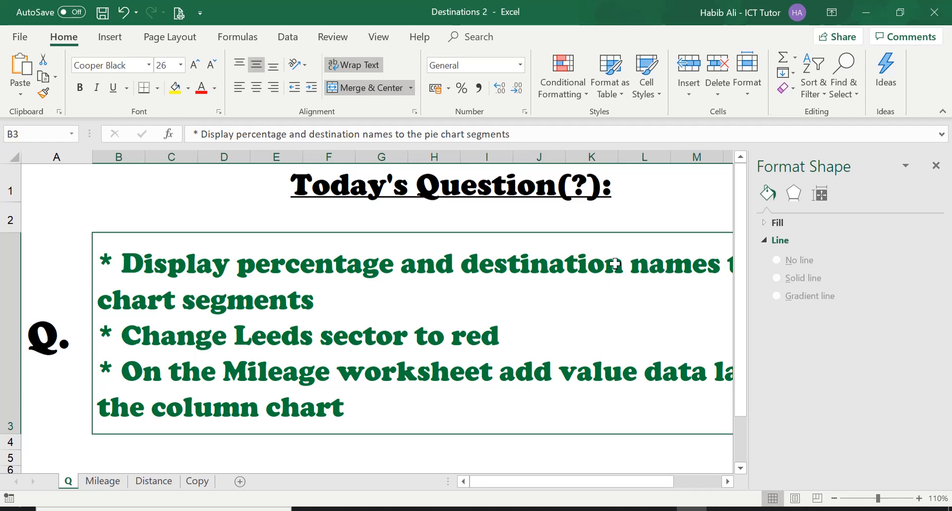
pyautogui.click(154, 481)
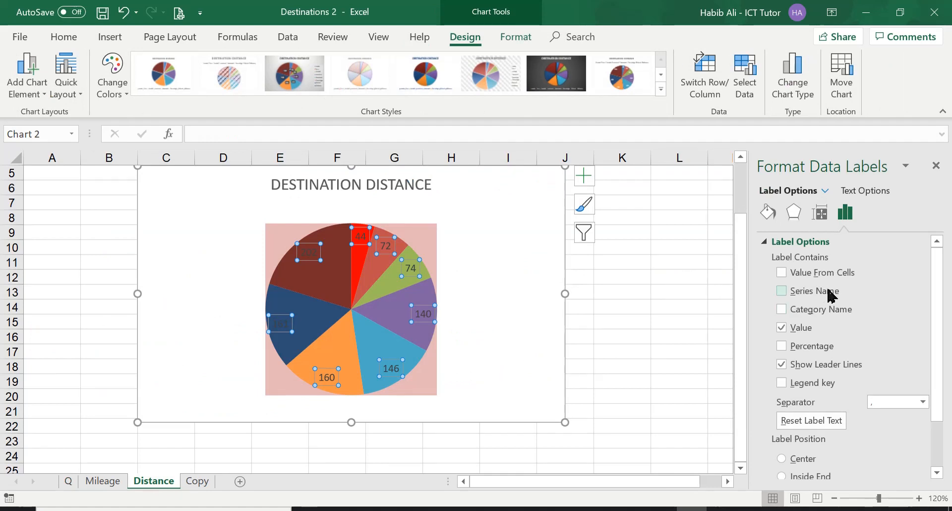
# Step: Set the labels to show Category Name and Percentage instead of Value
pyautogui.click(781, 310)
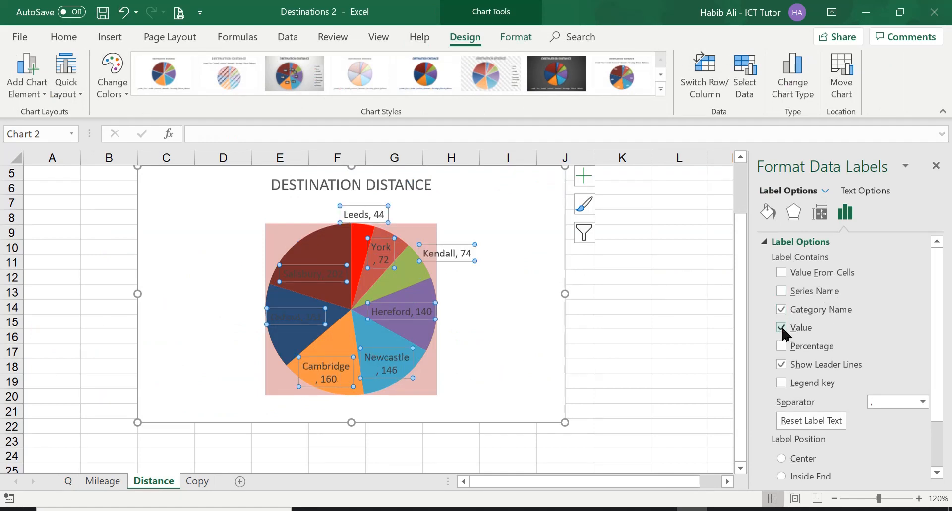
pyautogui.click(782, 328)
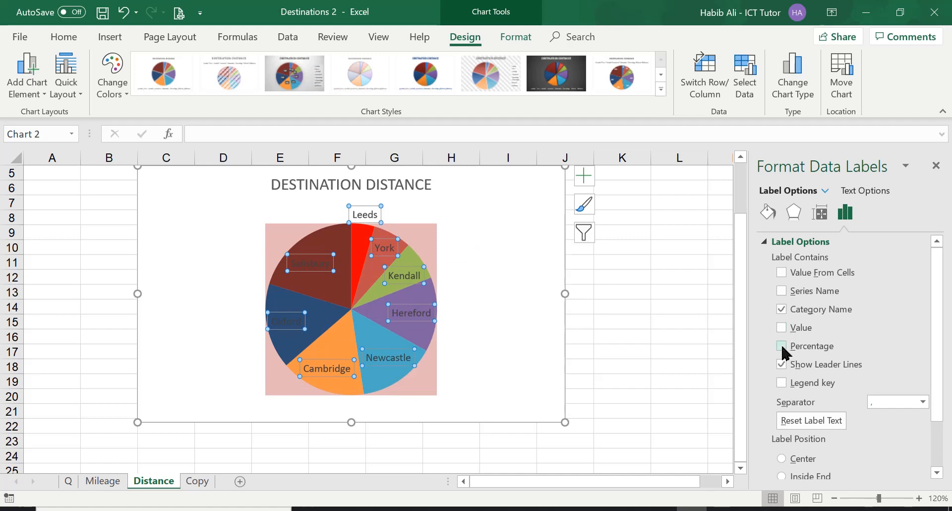
pyautogui.click(782, 346)
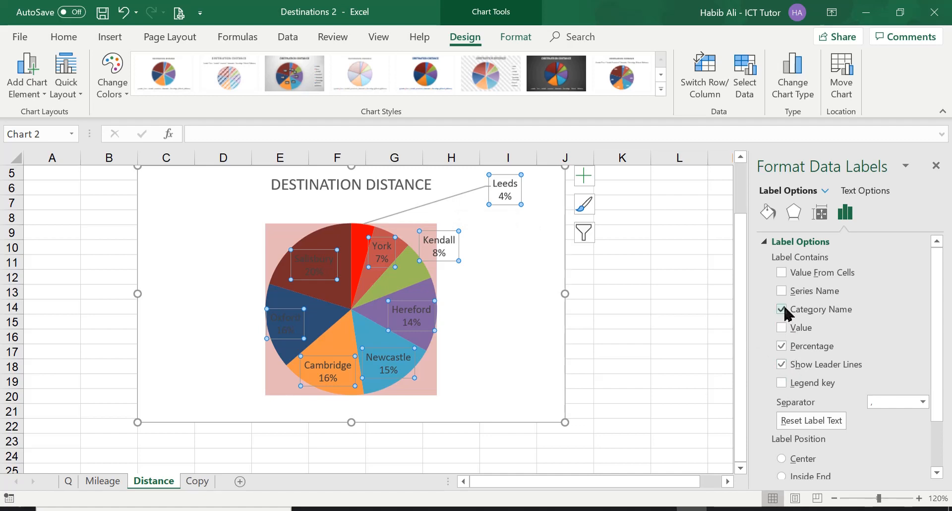
# Step: Position the data labels at Outside End, close the formatting pane and deselect the chart
pyautogui.moveTo(422, 300)
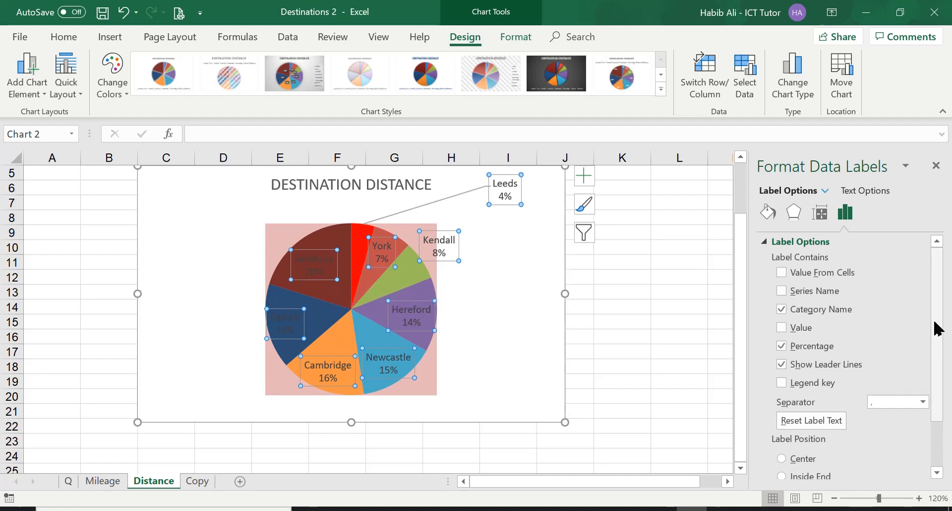
pyautogui.moveTo(939, 329); pyautogui.dragTo(942, 389)
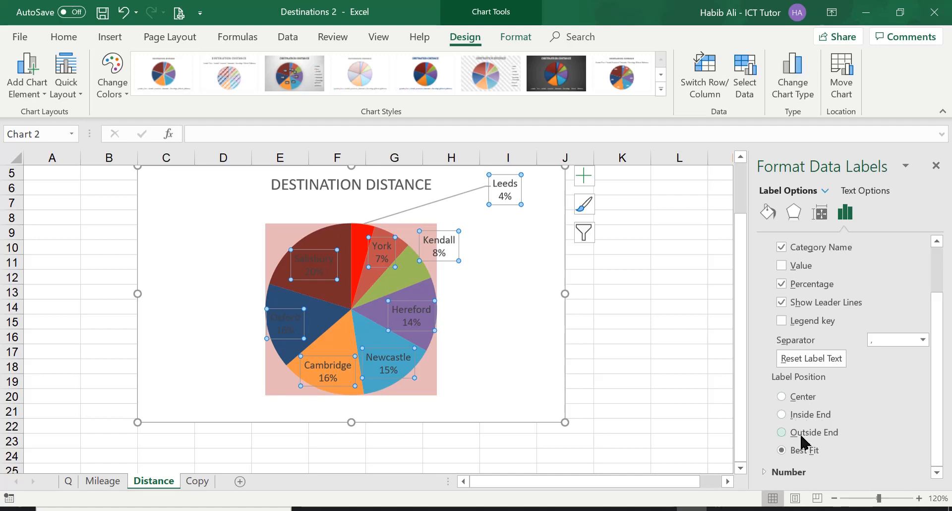
pyautogui.click(782, 432)
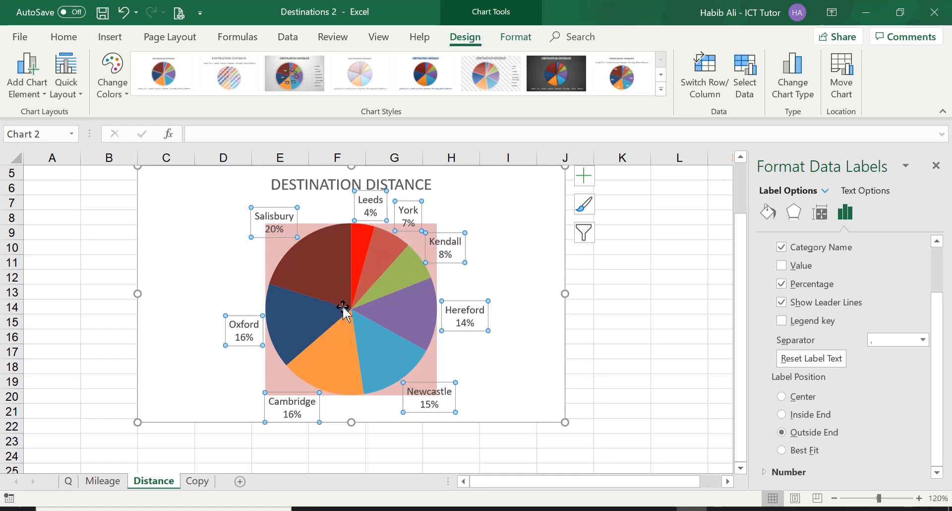
pyautogui.click(937, 167)
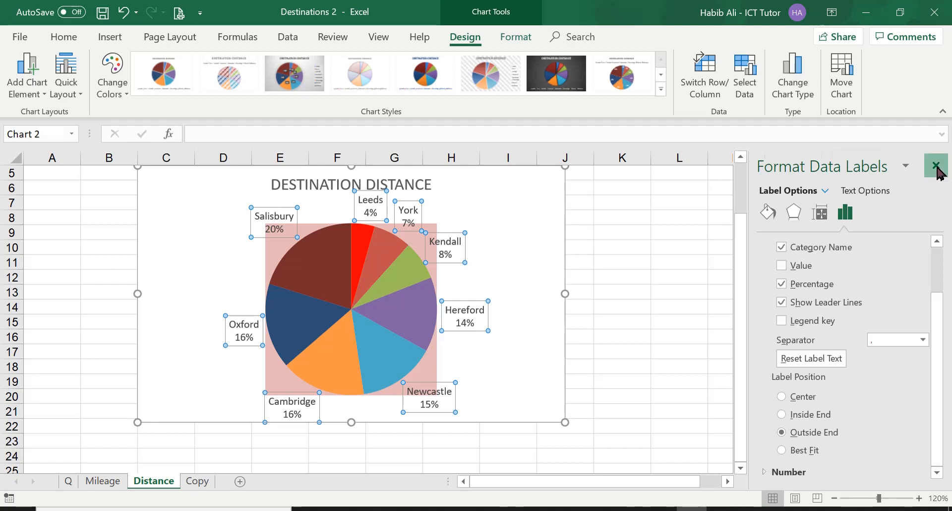
pyautogui.click(694, 295)
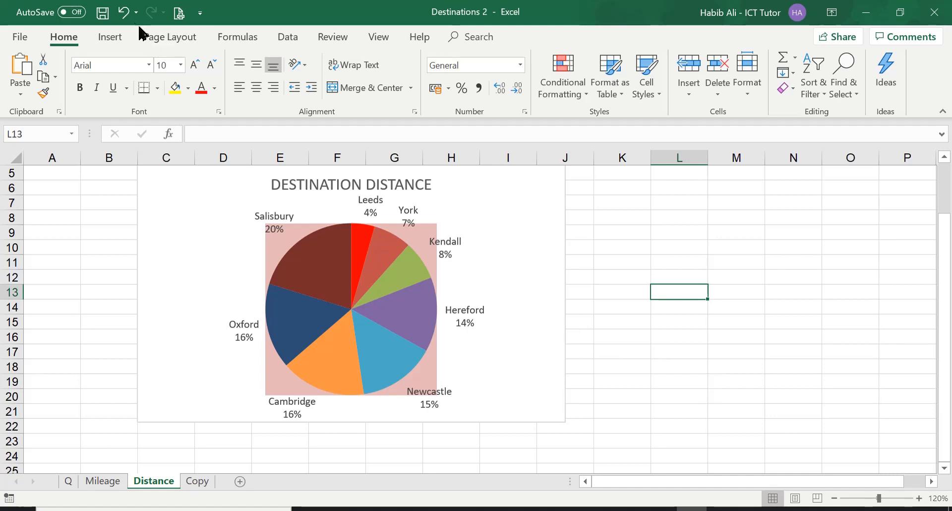
# Step: Undo all the data label changes on the pie chart
pyautogui.click(124, 12)
pyautogui.click(124, 12)
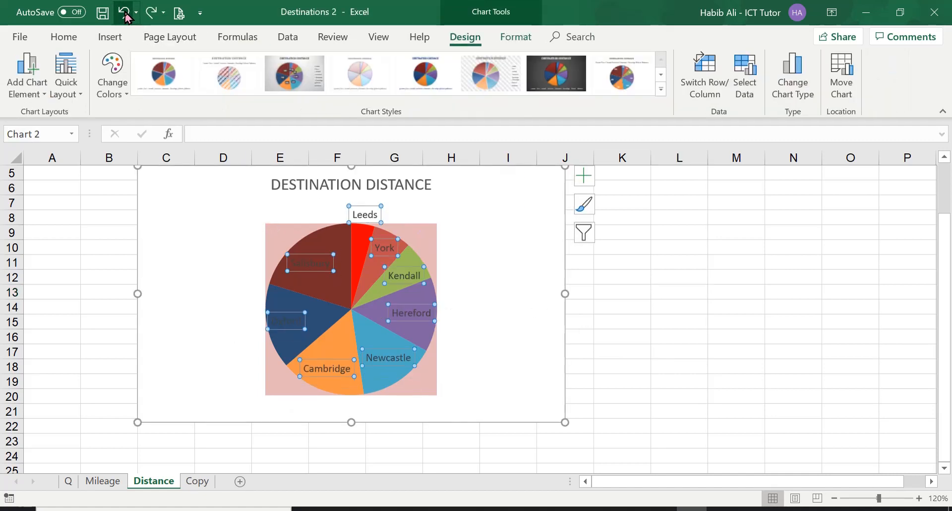
pyautogui.click(124, 11)
pyautogui.click(124, 12)
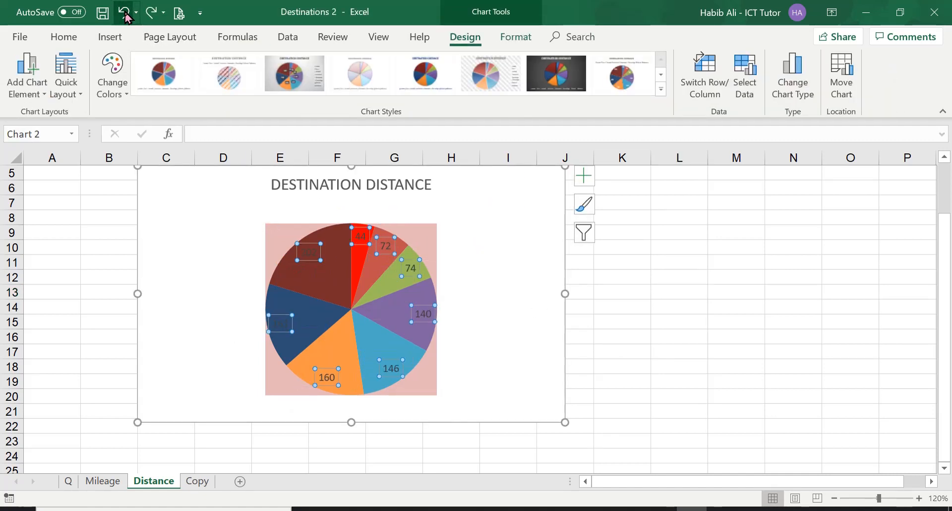
pyautogui.click(124, 12)
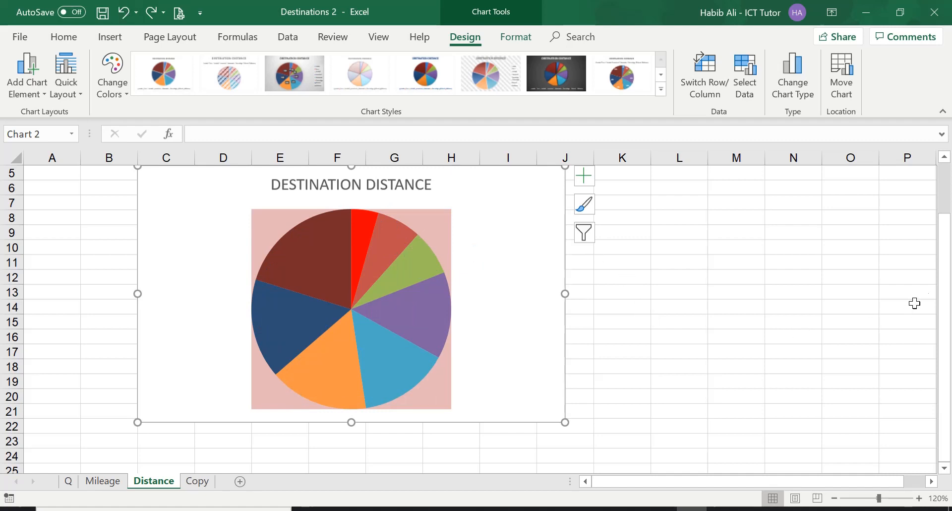
# Step: Add data labels to the pie chart and open their full label options
pyautogui.moveTo(945, 285); pyautogui.dragTo(944, 266)
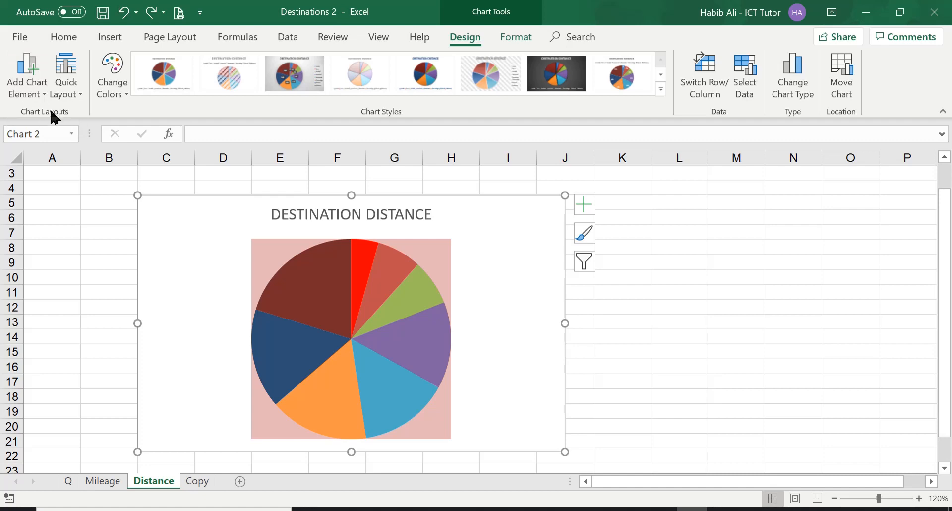
pyautogui.click(586, 204)
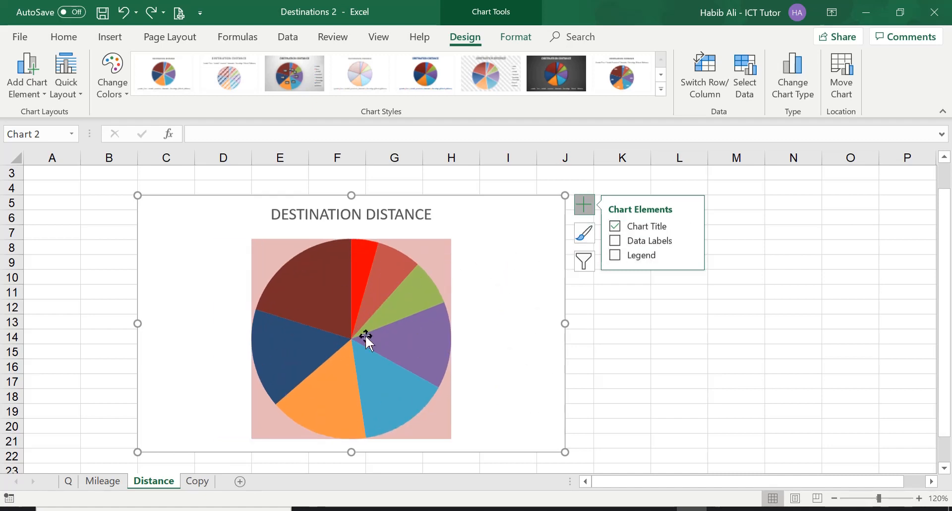
pyautogui.click(616, 242)
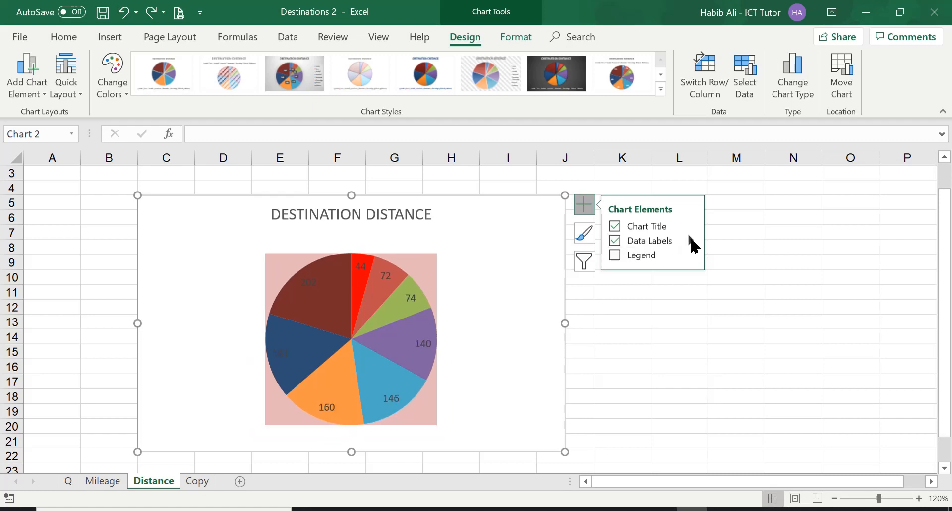
pyautogui.click(689, 242)
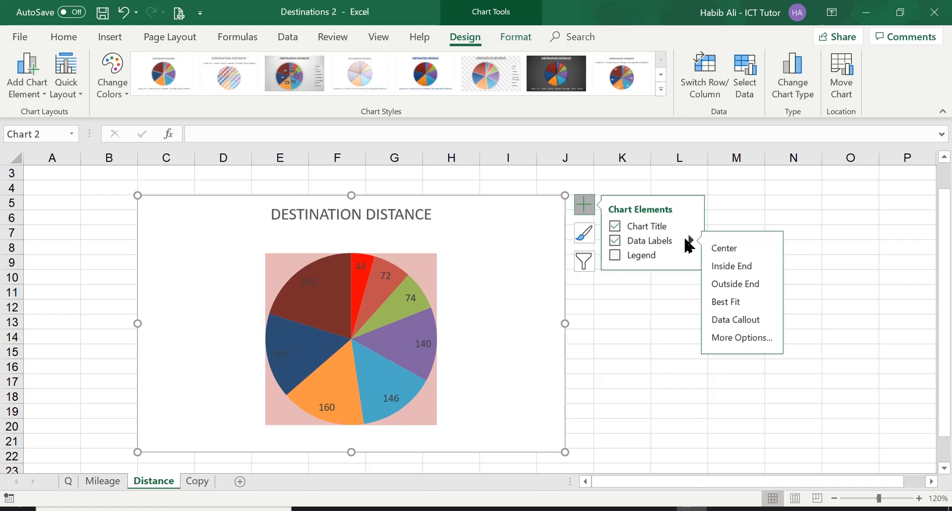
pyautogui.click(733, 338)
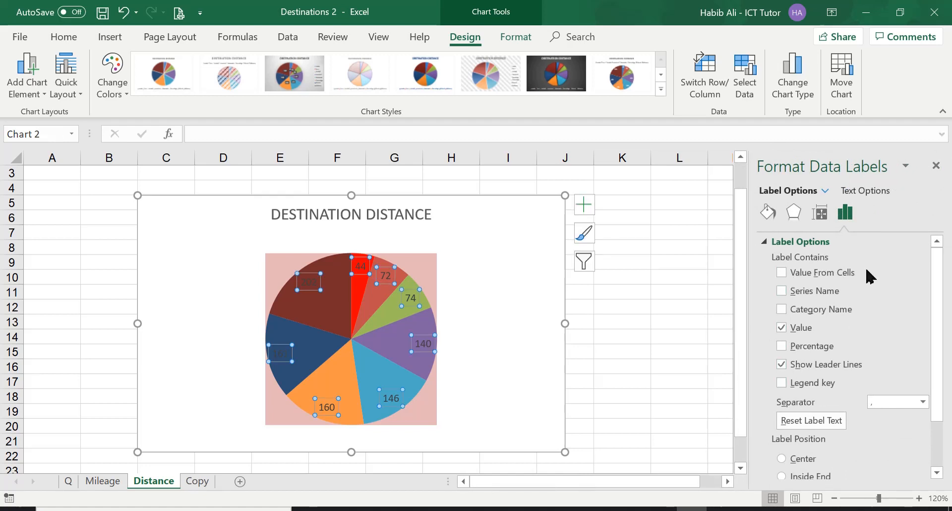
# Step: Make the labels show Category Name and Percentage, removing Value
pyautogui.click(796, 308)
pyautogui.click(788, 330)
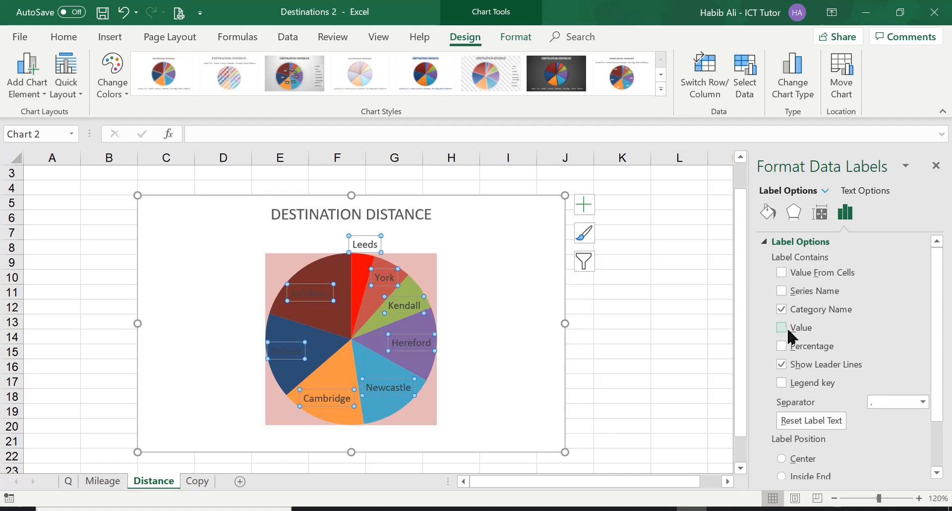
pyautogui.click(783, 345)
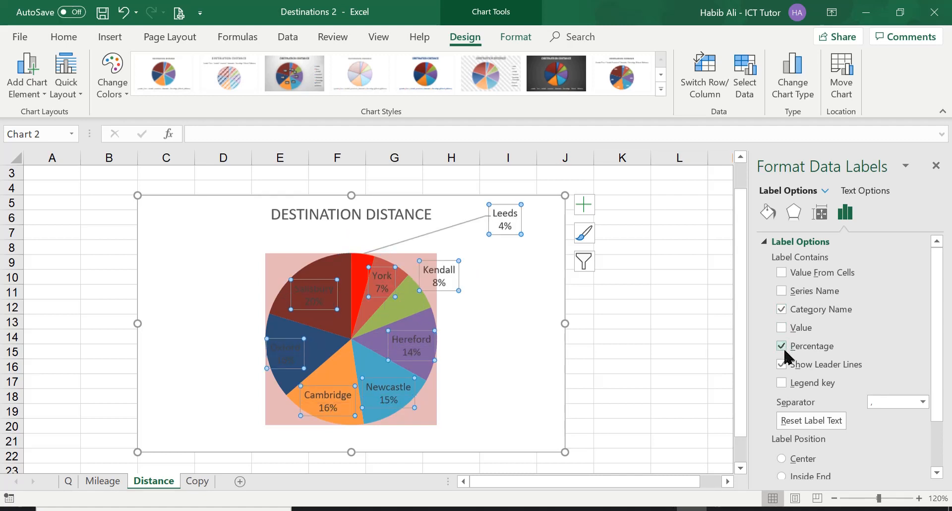
# Step: Position the labels at Outside End, close the formatting pane and deselect the chart
pyautogui.scroll(-2, 823, 407)
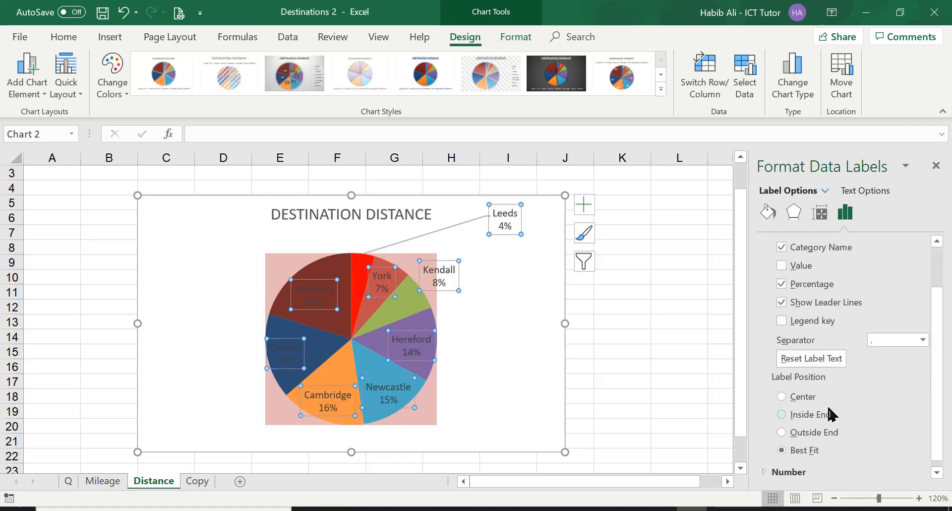
pyautogui.click(782, 432)
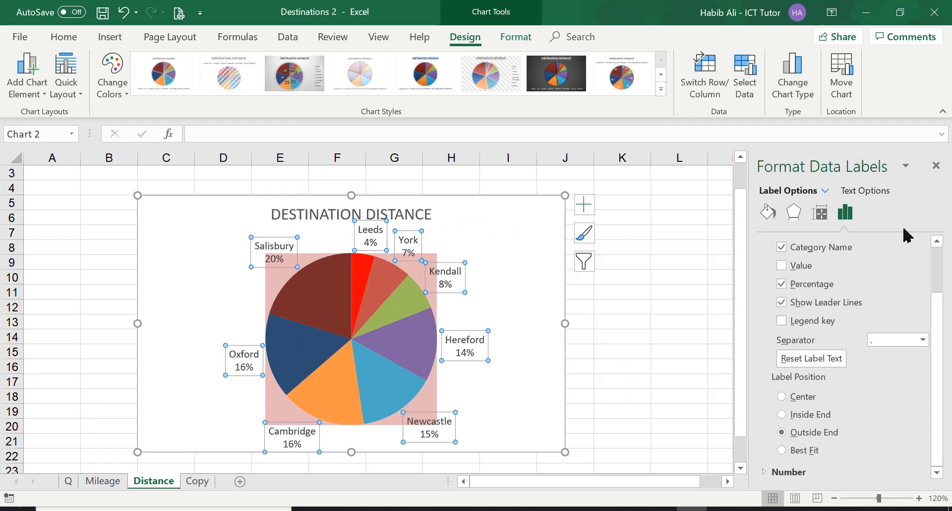
pyautogui.click(936, 166)
pyautogui.click(662, 318)
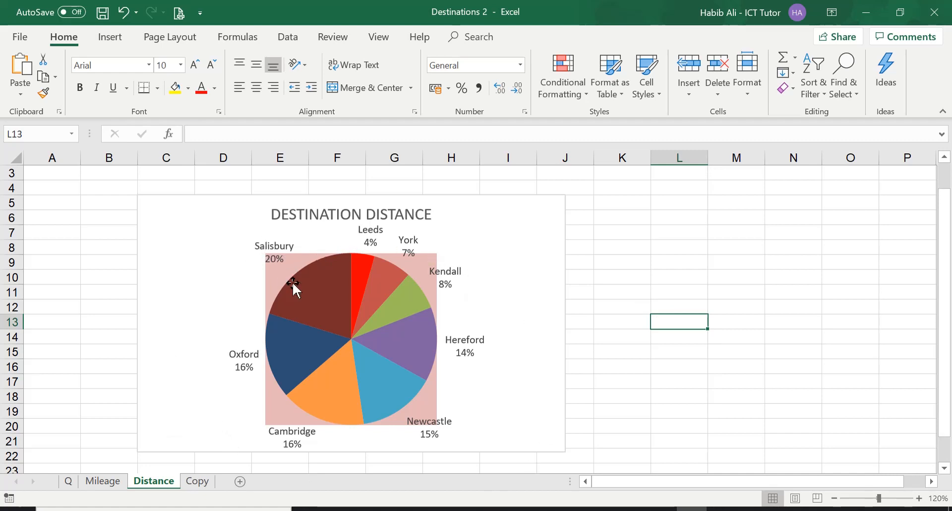
pyautogui.moveTo(306, 305)
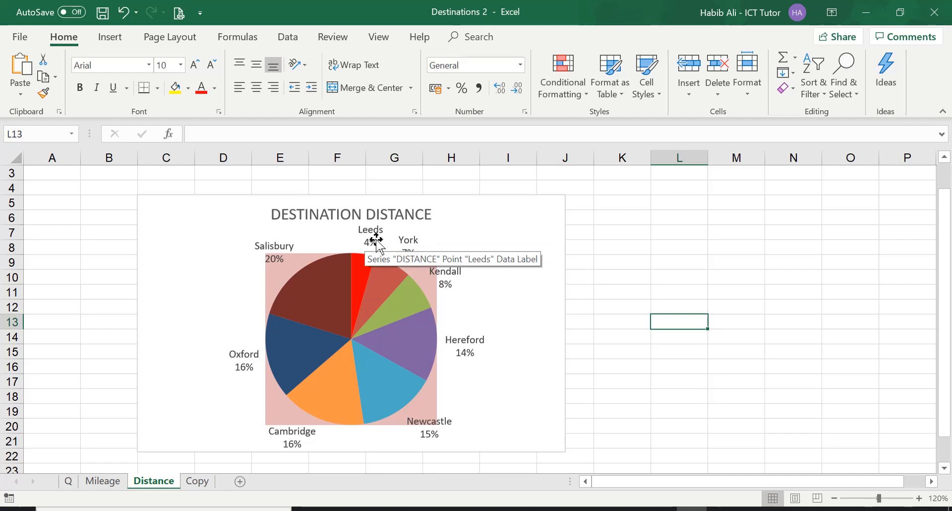
pyautogui.moveTo(378, 290)
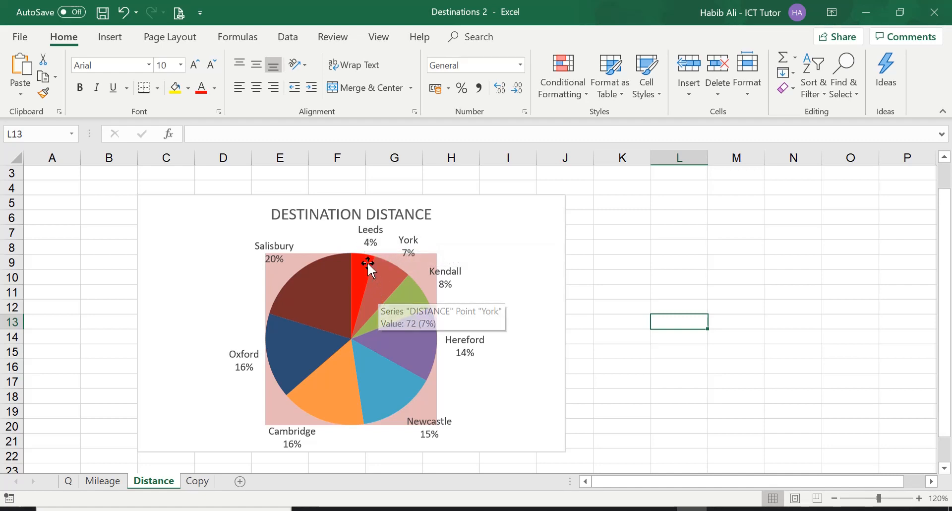
# Step: Examine the Mileage sheet's data and column chart, and compare with the pie chart on the Distance sheet
pyautogui.moveTo(373, 245)
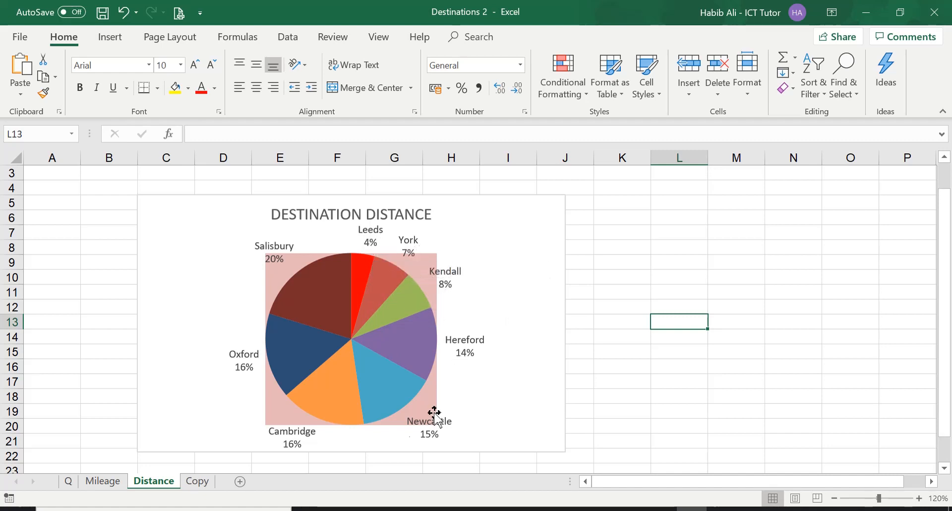
pyautogui.click(110, 480)
pyautogui.scroll(8, 203, 342)
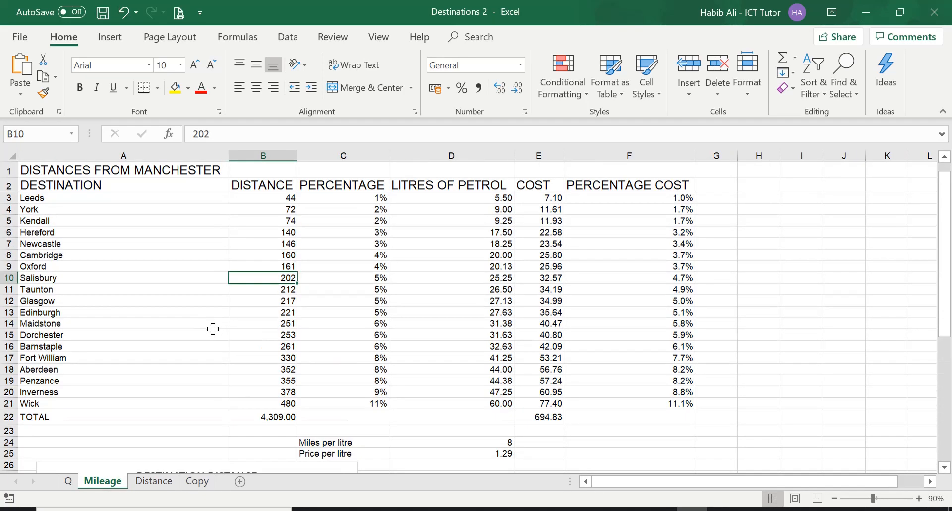
pyautogui.scroll(-3, 312, 408)
pyautogui.click(314, 396)
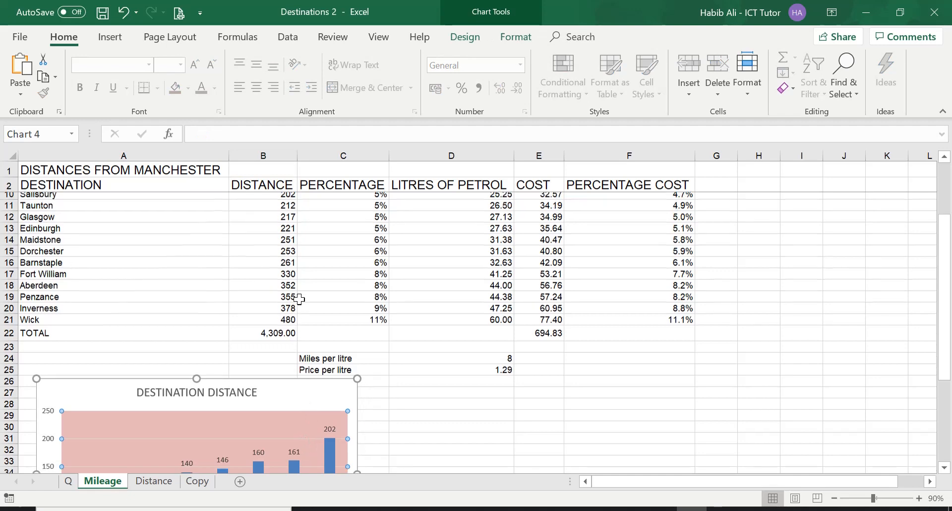
pyautogui.scroll(3, 299, 298)
pyautogui.moveTo(134, 197); pyautogui.dragTo(279, 276)
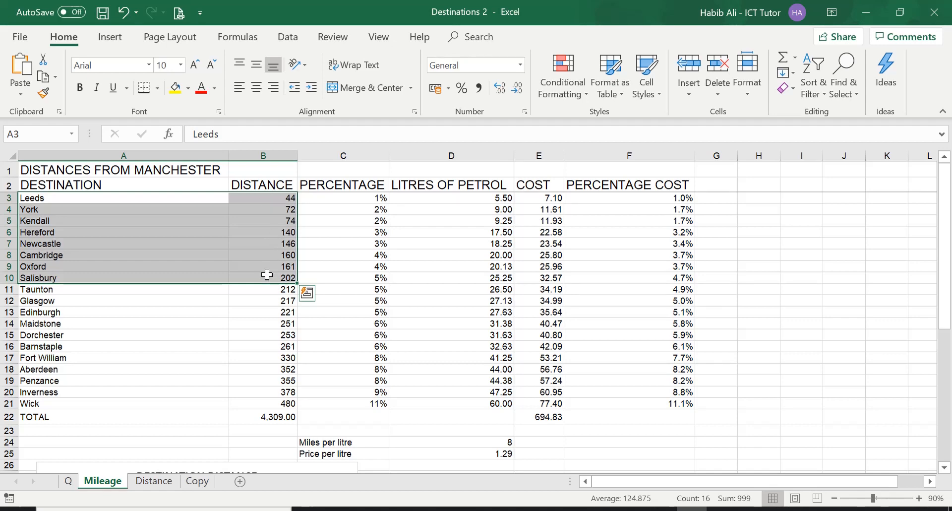
pyautogui.click(164, 482)
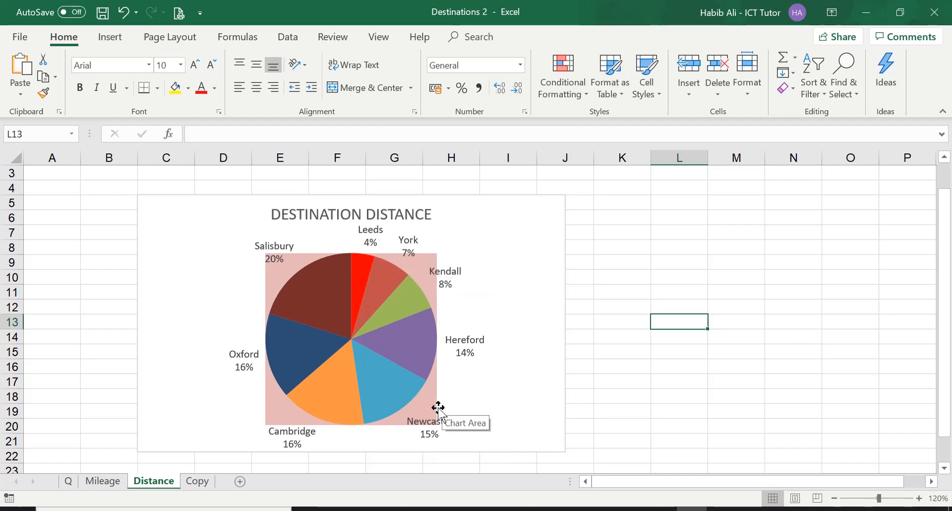
pyautogui.click(103, 481)
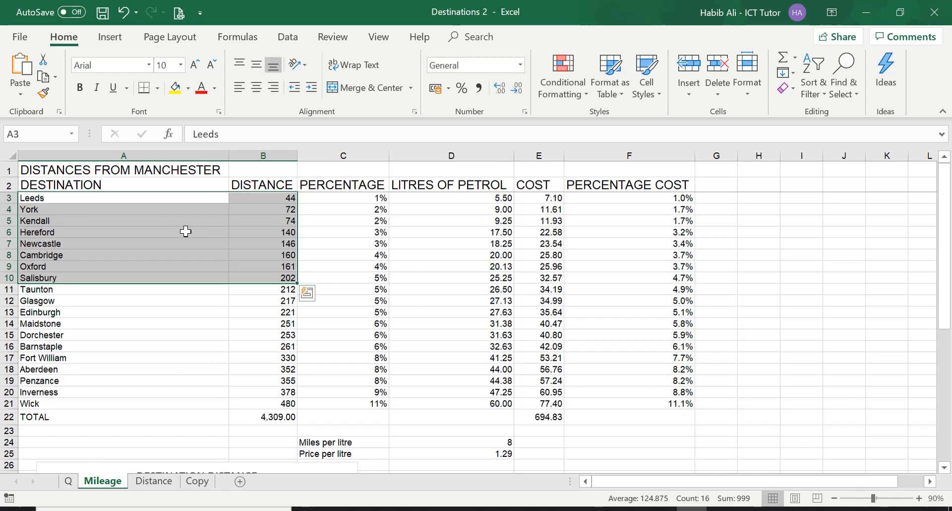
pyautogui.click(154, 481)
pyautogui.click(605, 302)
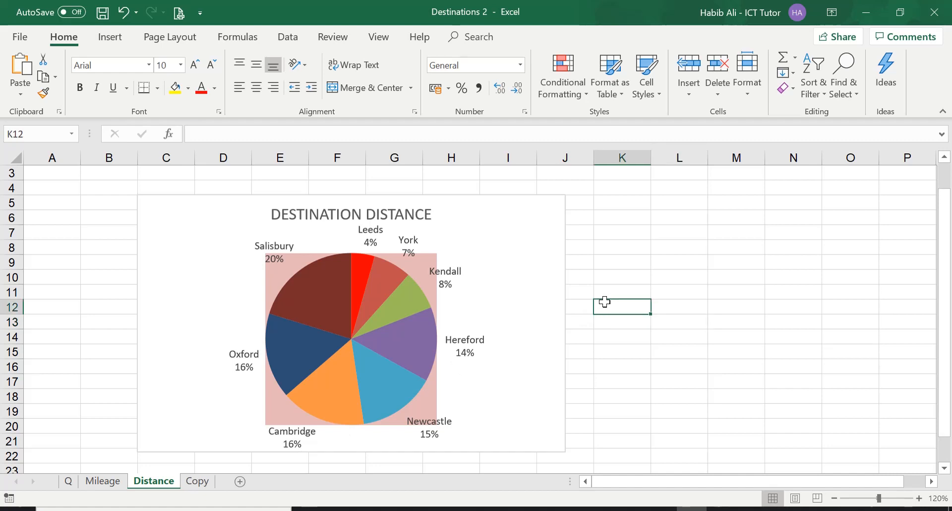
# Step: Undo the pie chart's data labels and their formatting once more
pyautogui.click(124, 13)
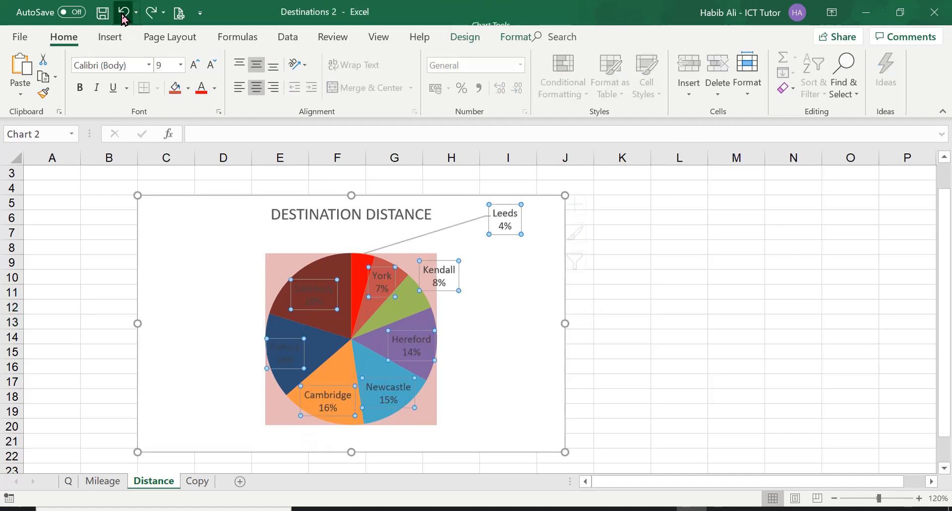
pyautogui.click(123, 13)
pyautogui.click(124, 14)
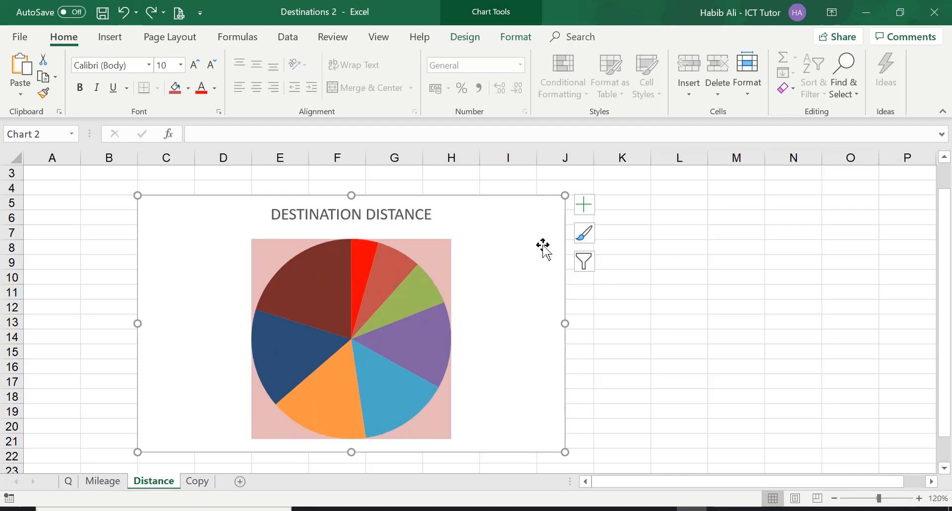
# Step: Add data labels to the pie chart's series and open the data label formatting options
pyautogui.moveTo(418, 293)
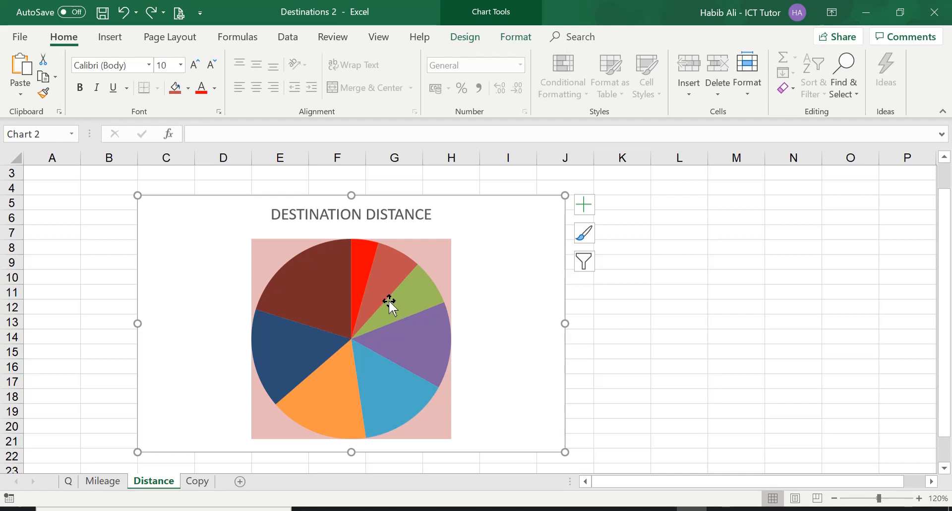
pyautogui.rightClick(407, 309)
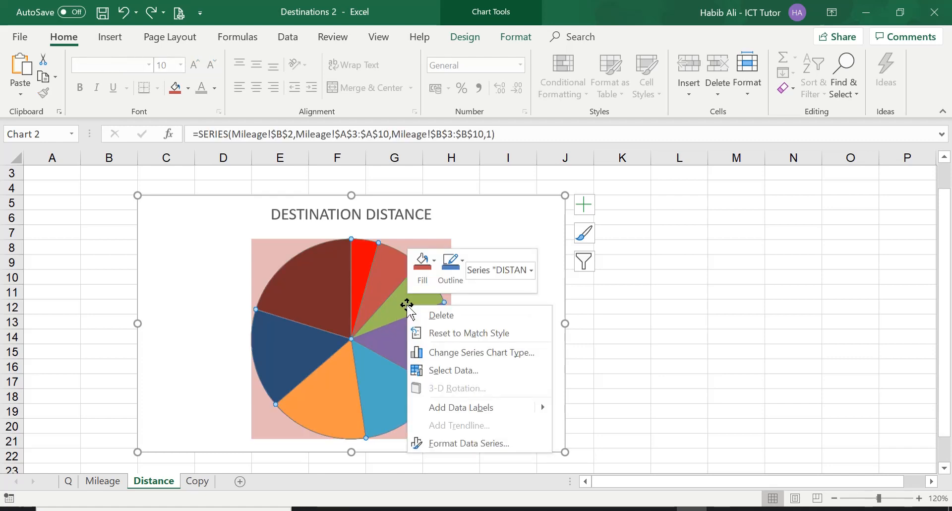
pyautogui.click(481, 410)
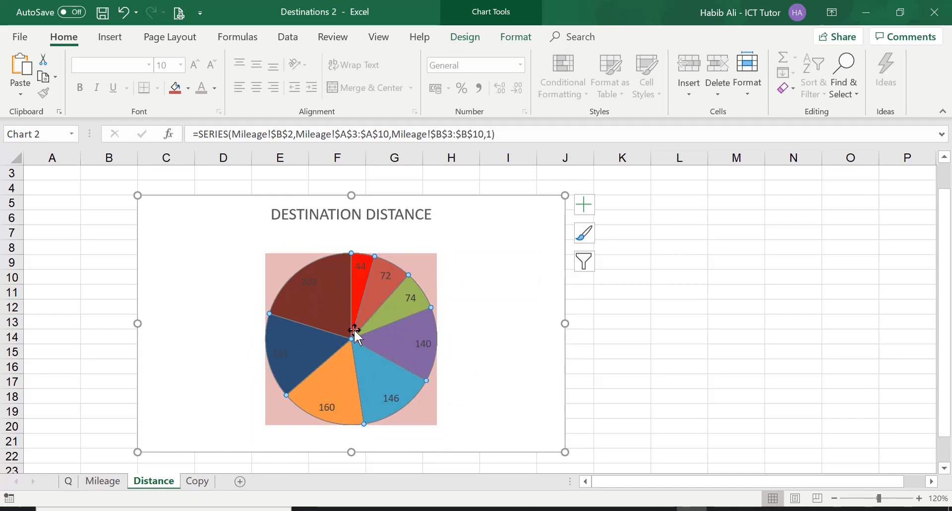
pyautogui.rightClick(390, 340)
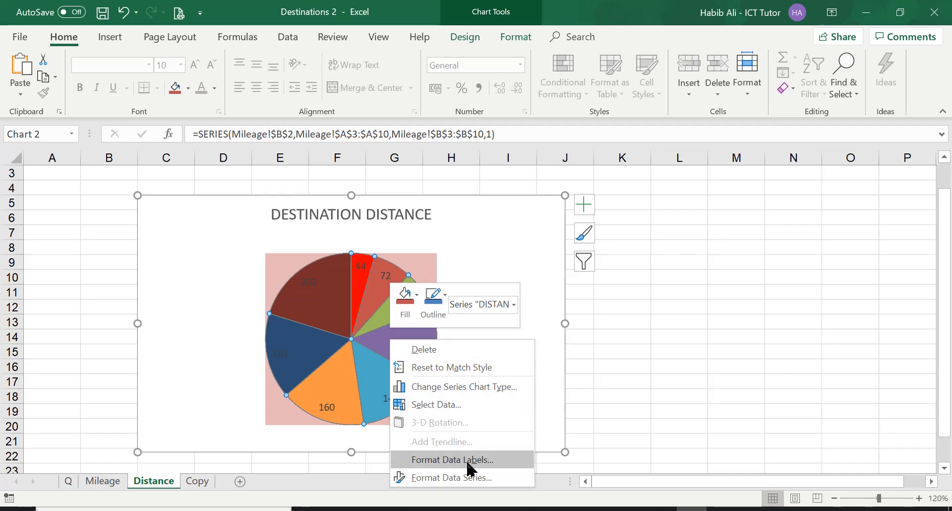
pyautogui.click(501, 460)
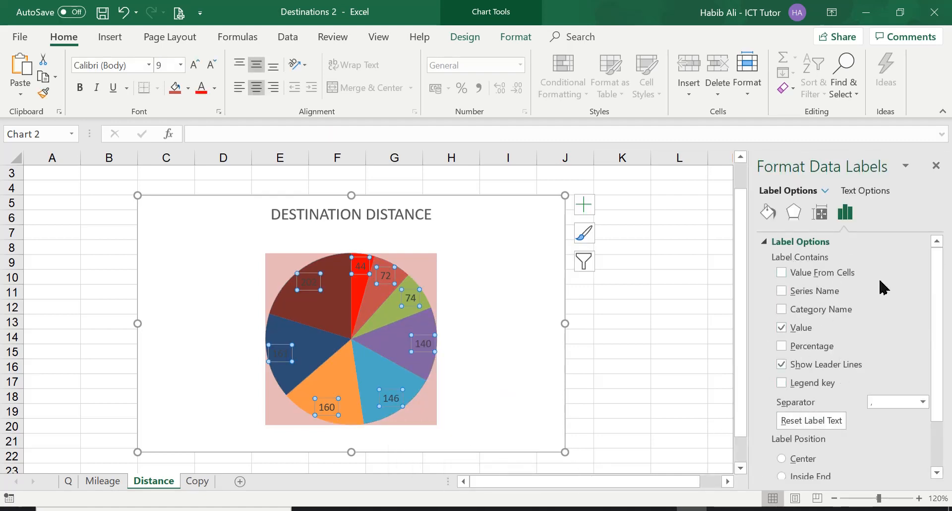
# Step: Set the pie labels to contain Category Name and Percentage, turning off Value
pyautogui.click(782, 309)
pyautogui.click(783, 329)
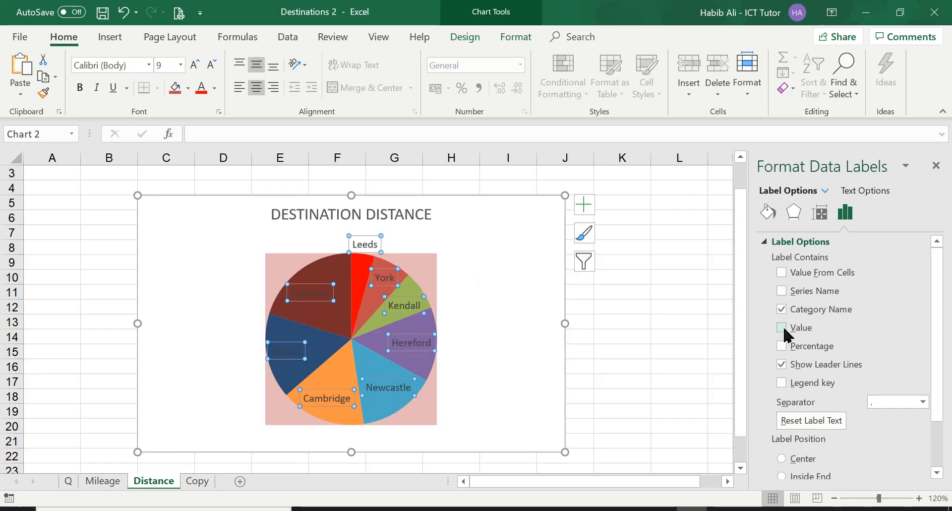
pyautogui.click(782, 346)
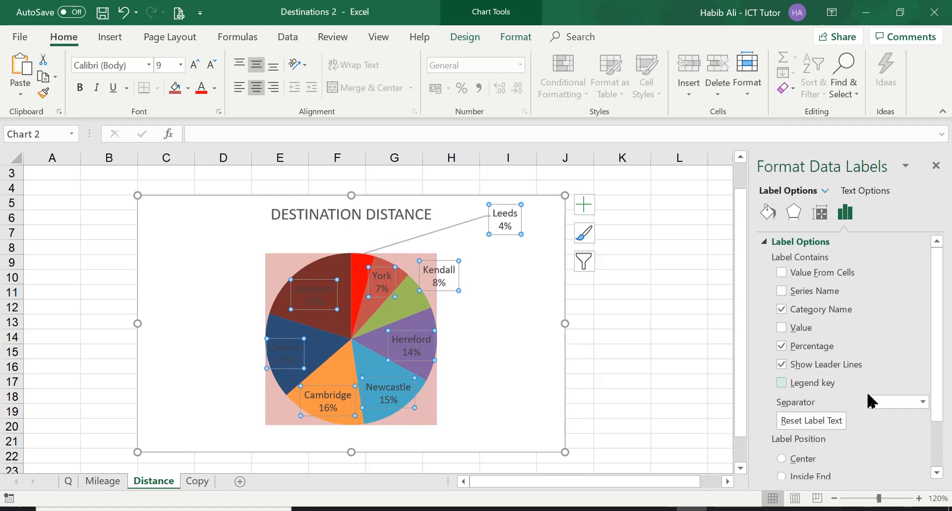
# Step: Place the pie labels at Outside End, close the formatting pane and deselect the chart
pyautogui.scroll(-2, 871, 399)
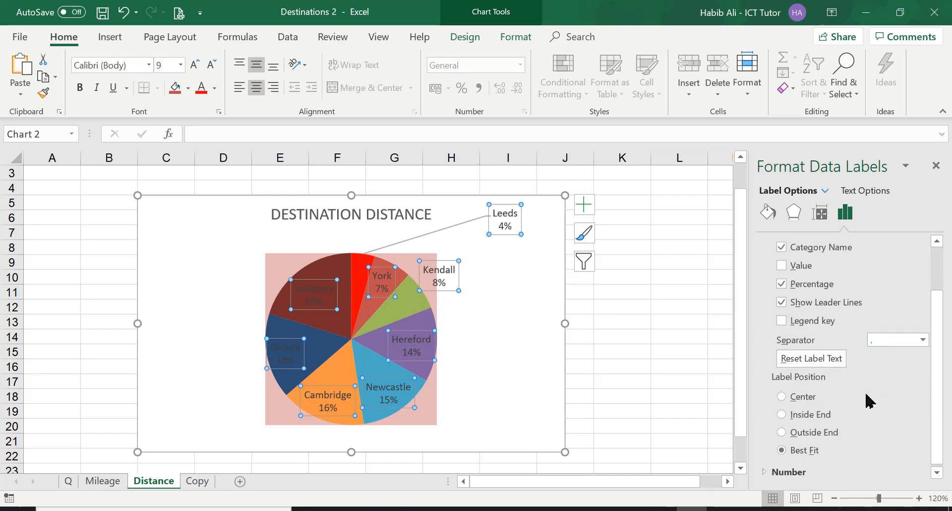
pyautogui.click(782, 433)
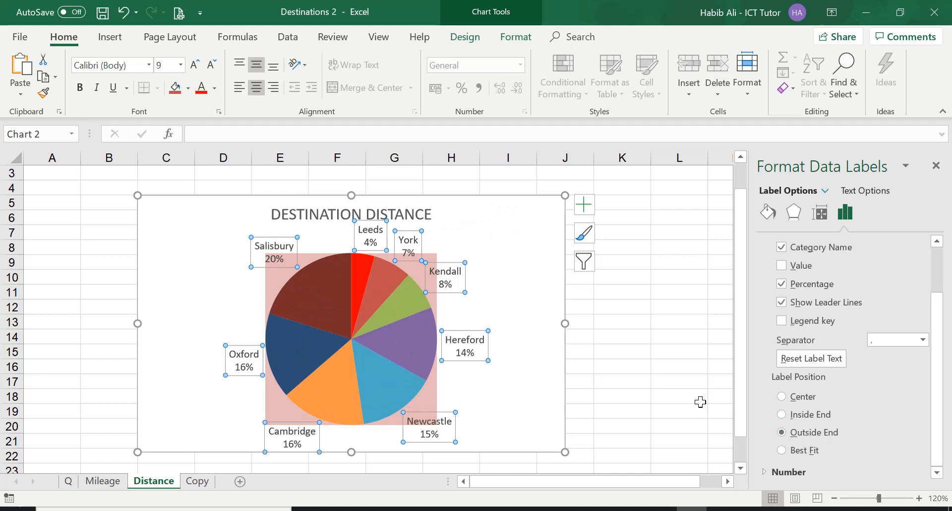
pyautogui.click(936, 166)
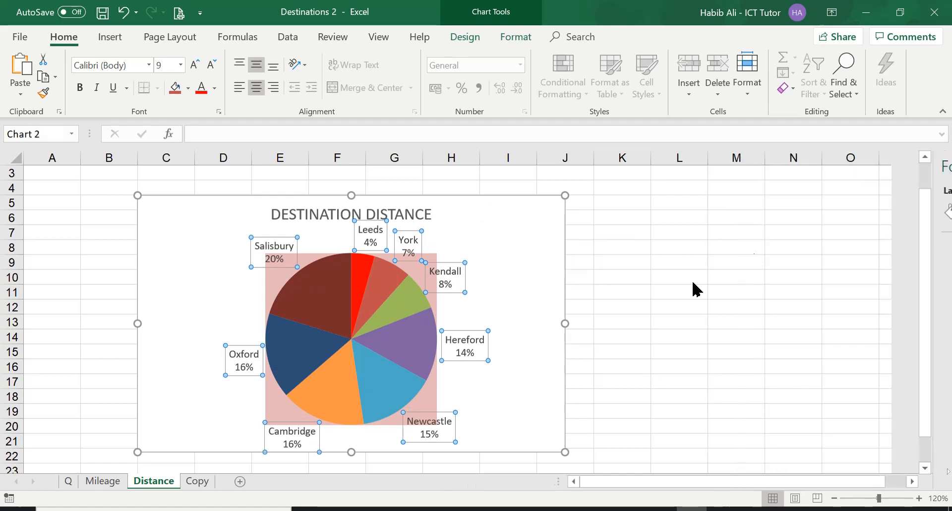
pyautogui.click(668, 288)
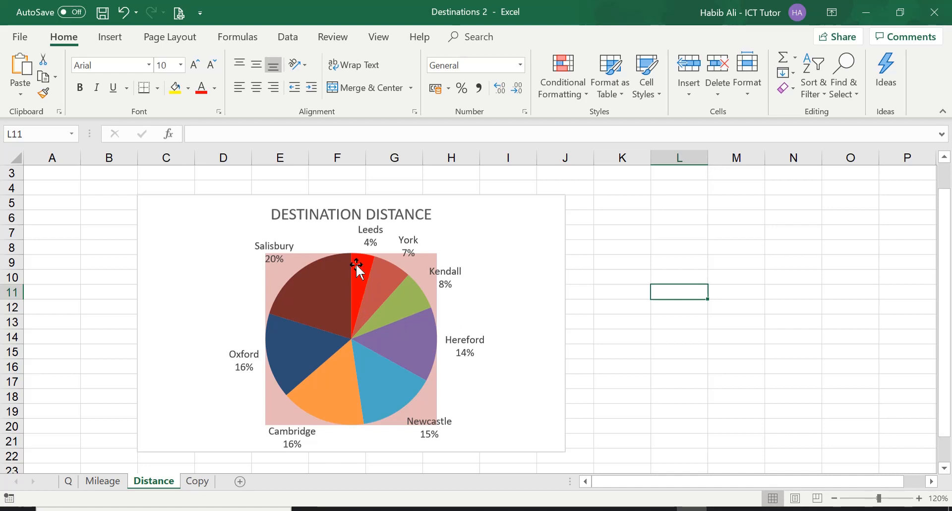
# Step: Review the task list on the question sheet and locate the column chart on the Mileage sheet
pyautogui.moveTo(413, 319)
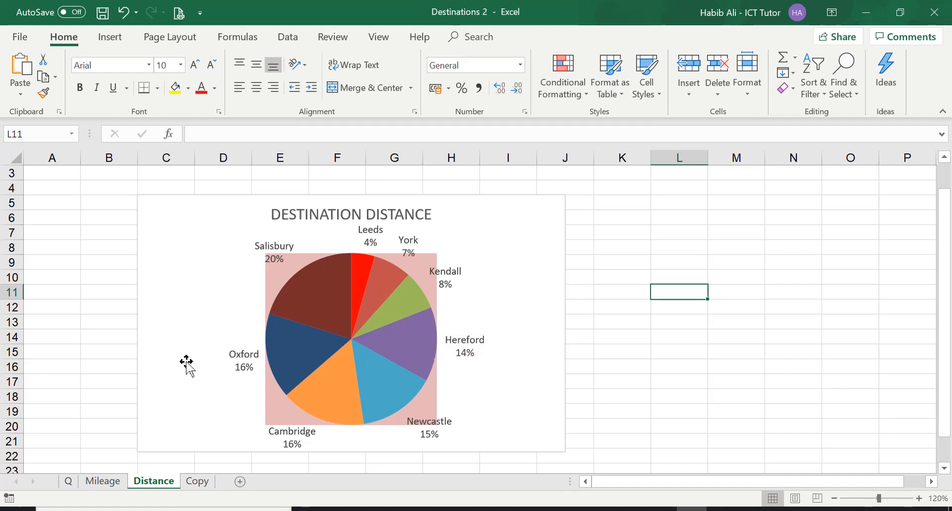
pyautogui.click(72, 482)
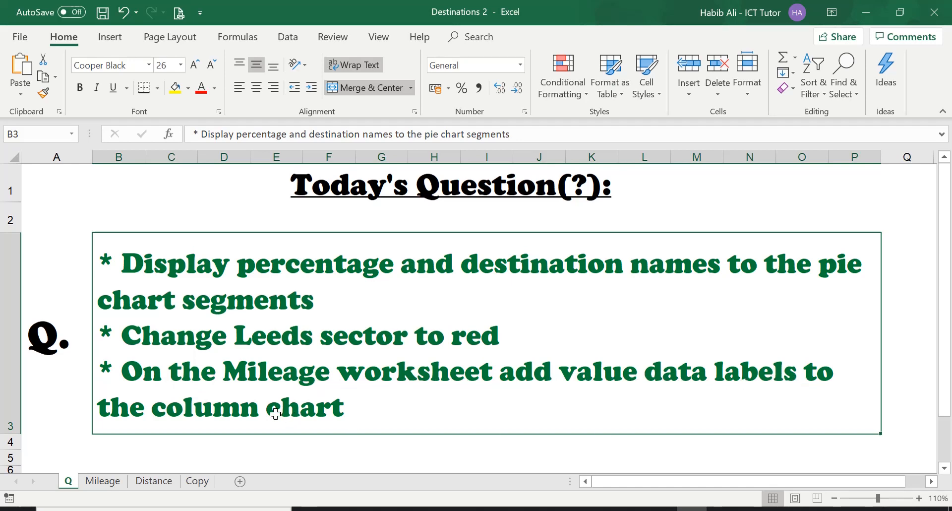
pyautogui.click(107, 481)
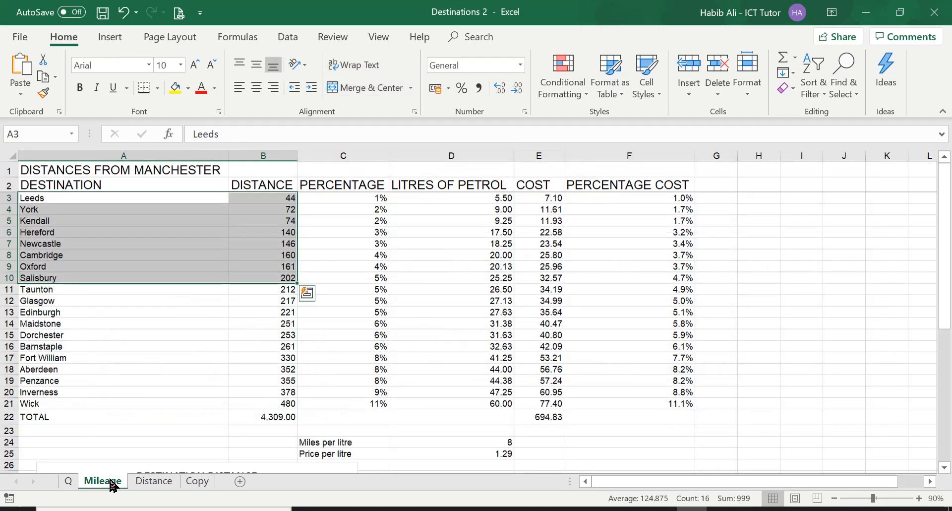
pyautogui.scroll(-5, 266, 372)
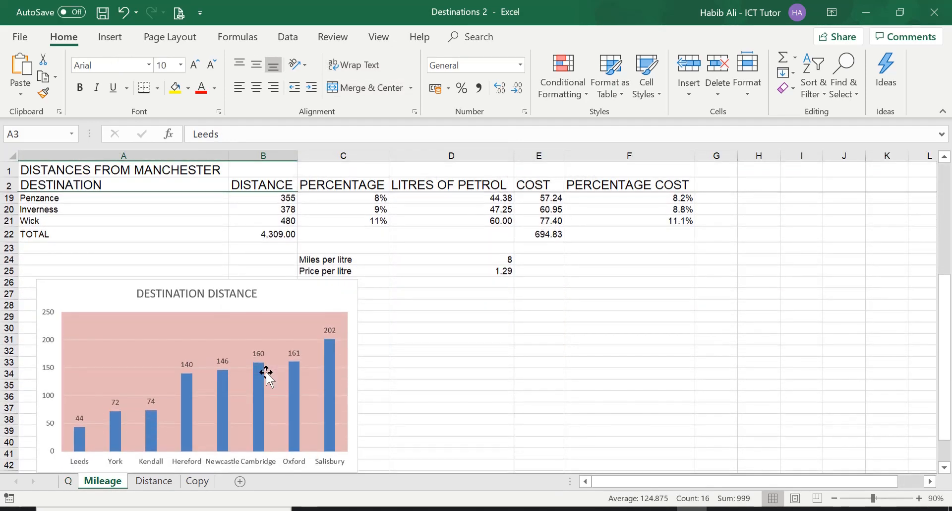
pyautogui.scroll(-1, 266, 372)
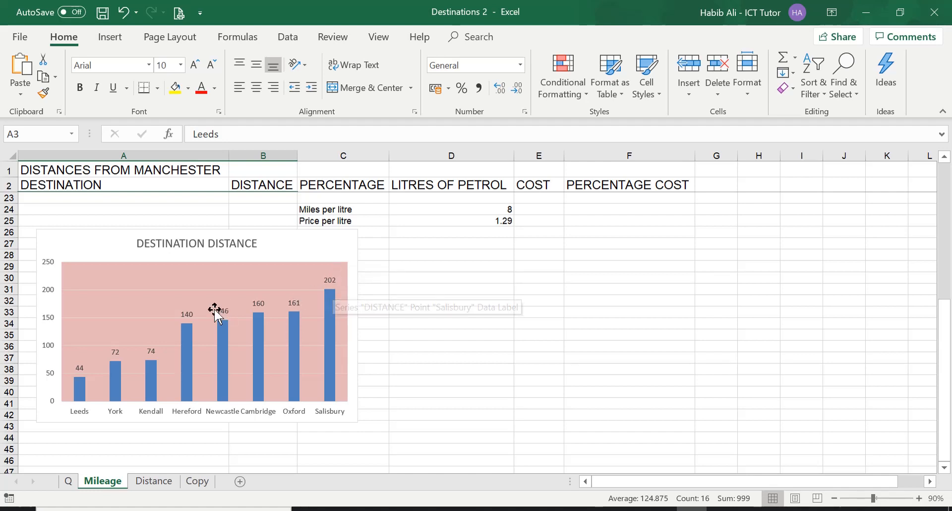
# Step: Remove the data labels from the Mileage column chart
pyautogui.click(338, 248)
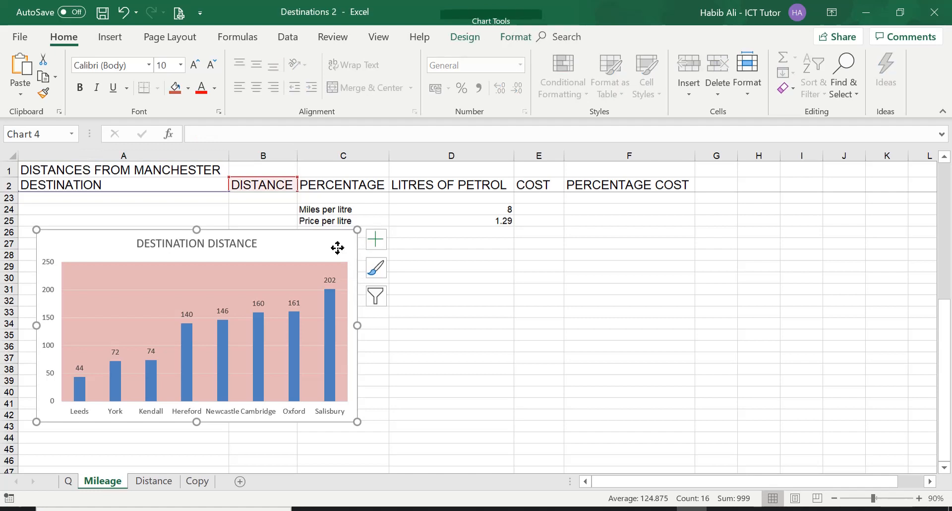
pyautogui.click(377, 243)
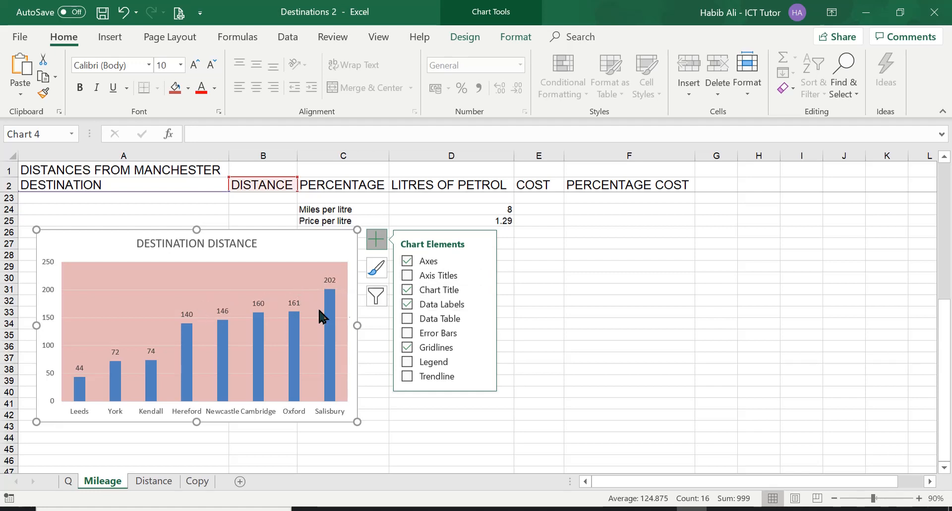
pyautogui.click(408, 304)
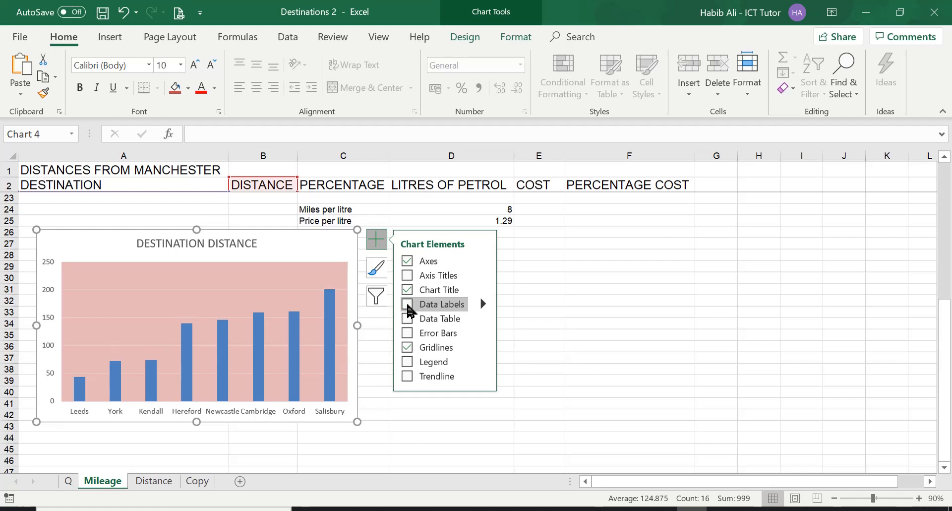
pyautogui.click(529, 299)
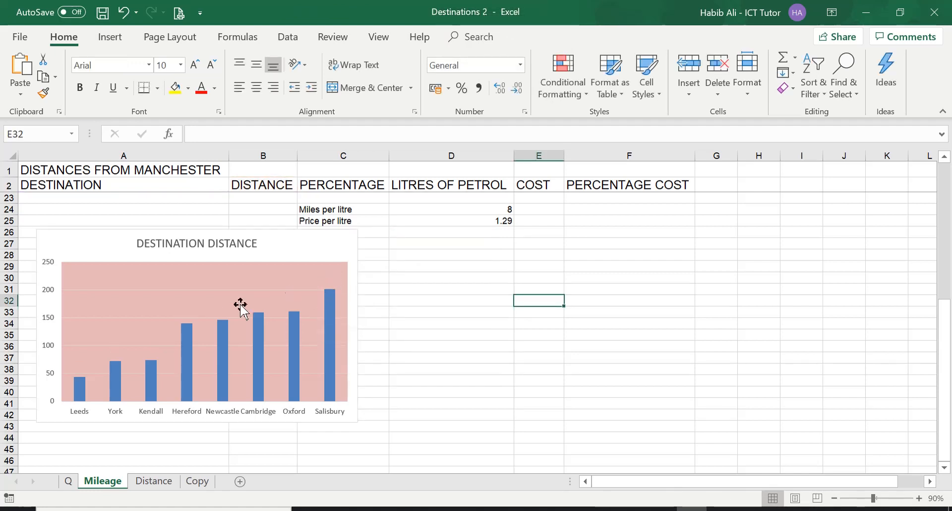
# Step: Add value data labels to the column chart via its more label options, then close the formatting pane
pyautogui.moveTo(226, 330)
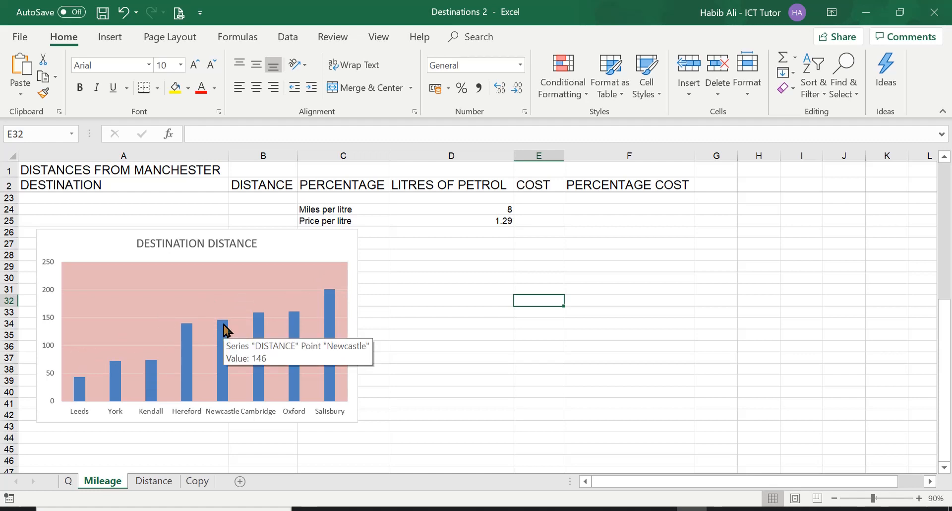
pyautogui.click(343, 248)
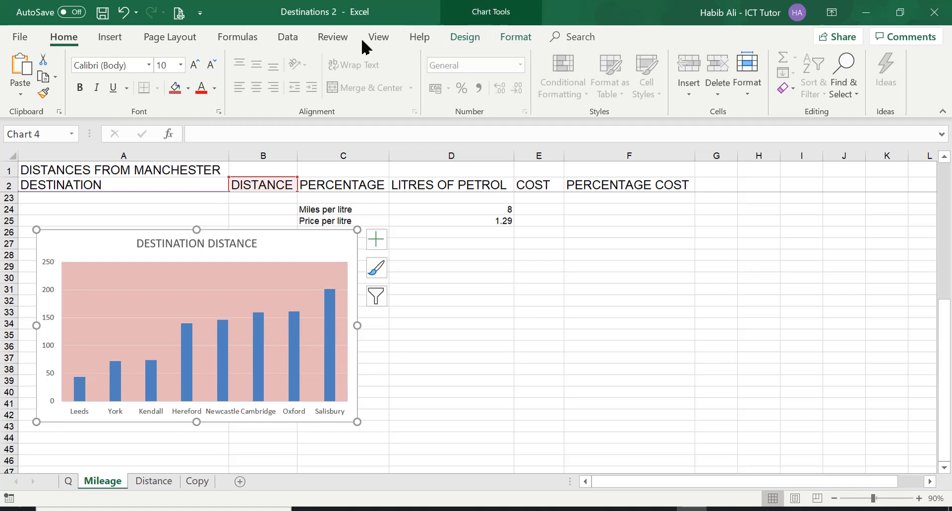
pyautogui.click(484, 17)
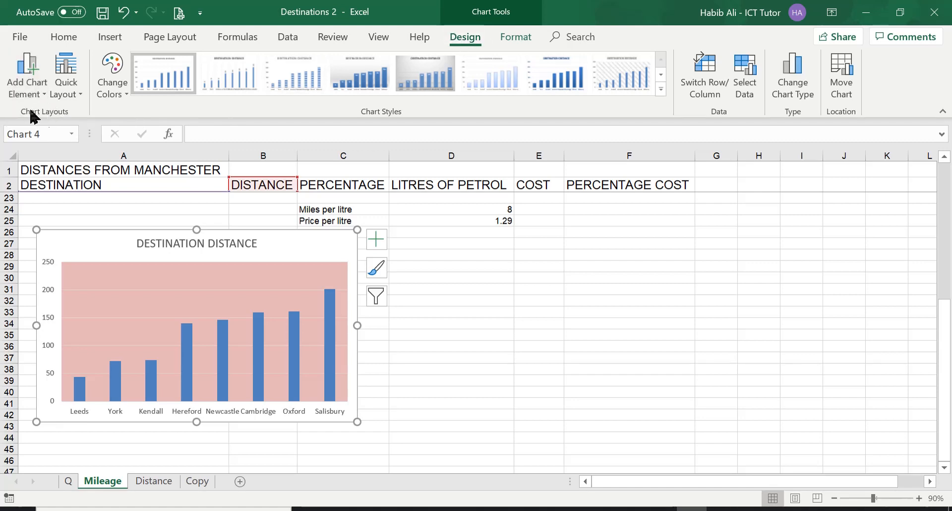
pyautogui.click(33, 78)
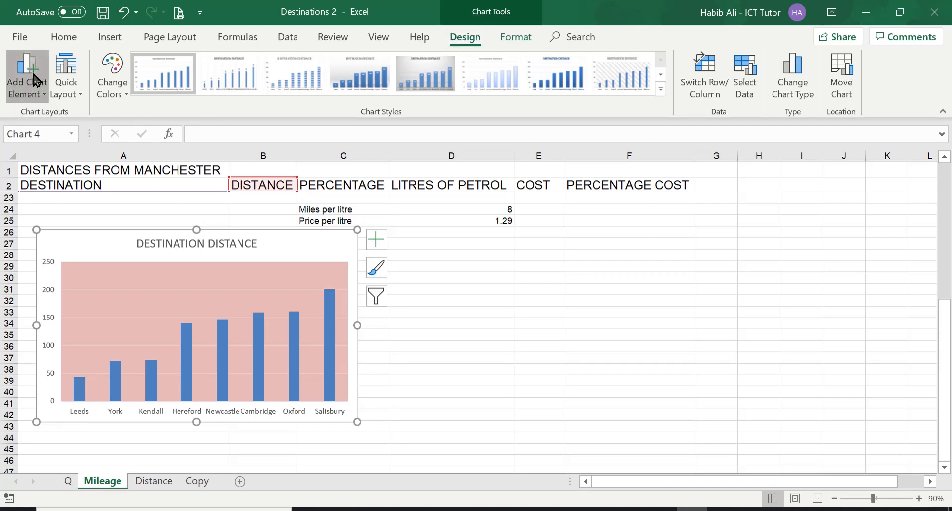
pyautogui.moveTo(60, 173)
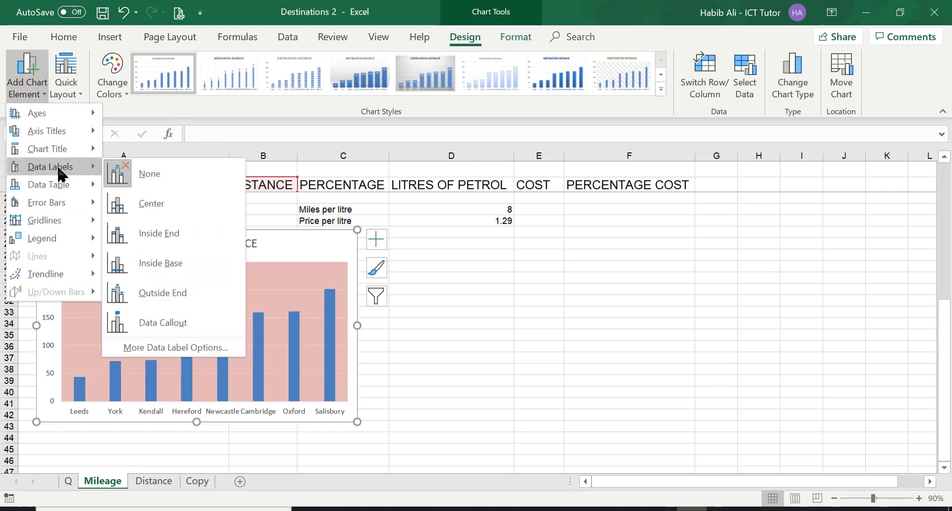
pyautogui.click(181, 348)
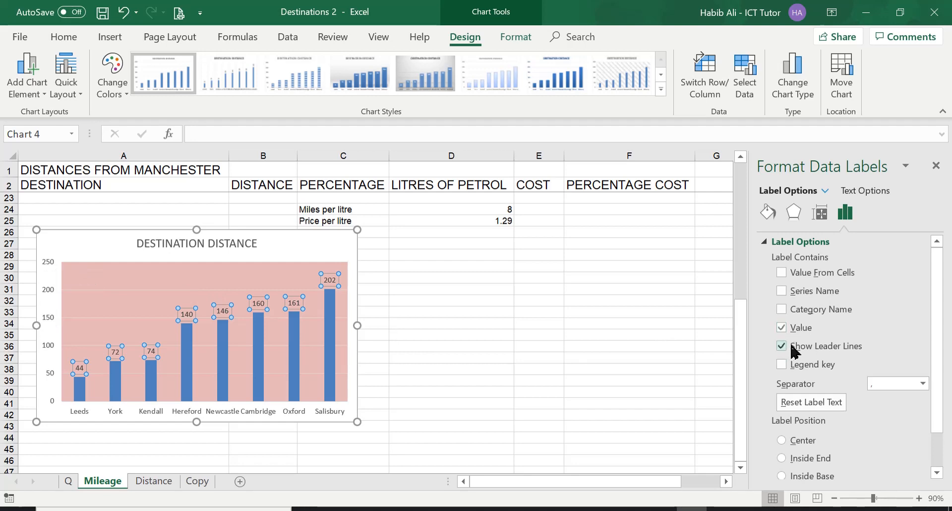
pyautogui.click(936, 168)
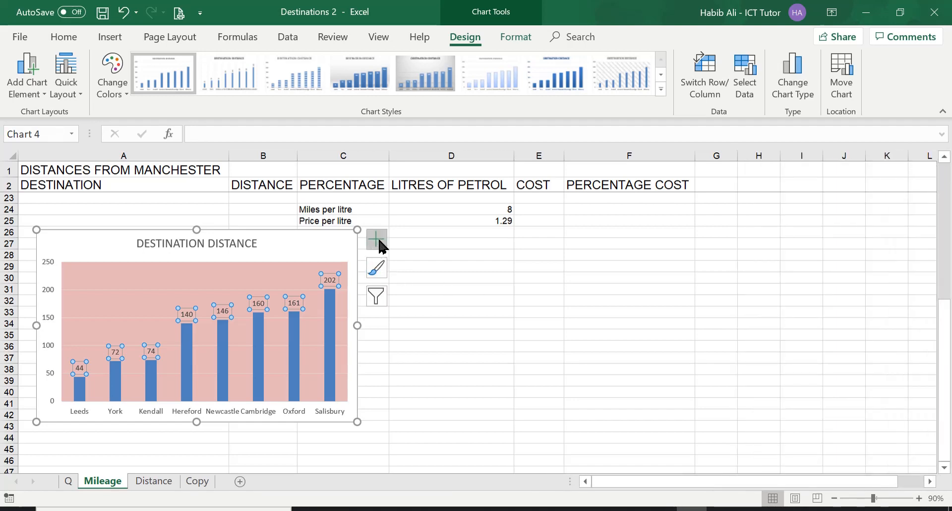
pyautogui.click(378, 240)
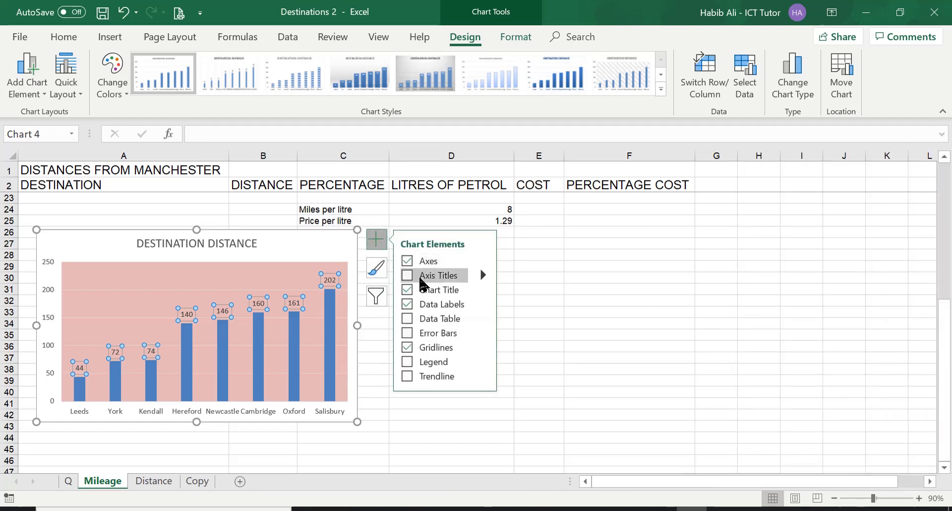
pyautogui.click(482, 304)
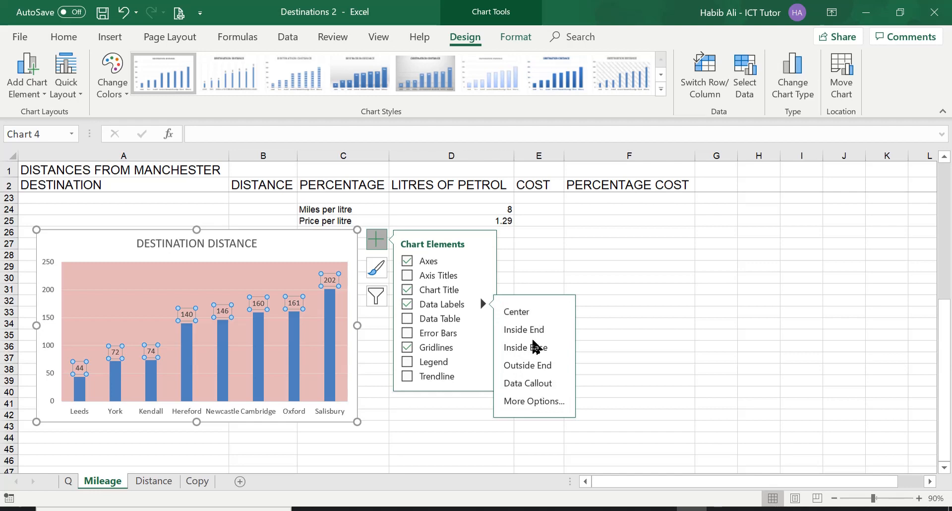
pyautogui.click(619, 310)
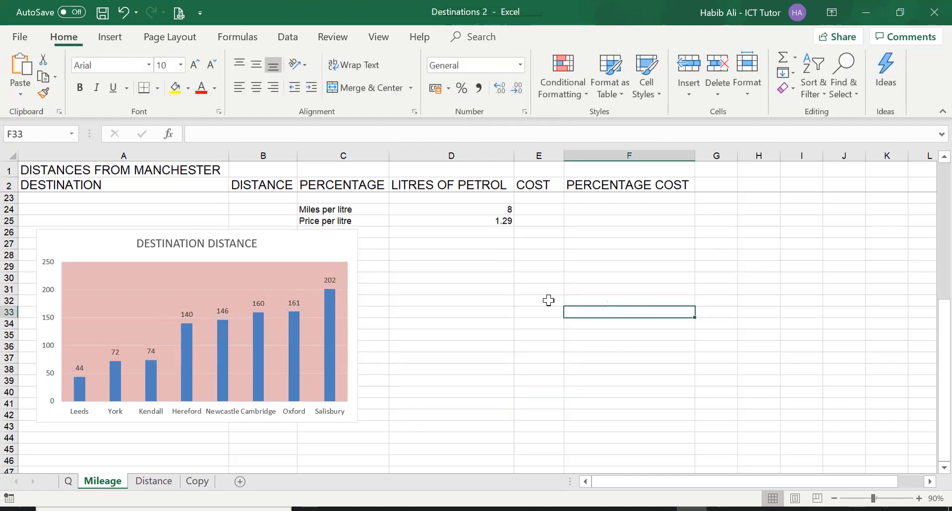
# Step: Open the formatting pane for the column chart's data labels to check the label options, then close it
pyautogui.rightClick(331, 244)
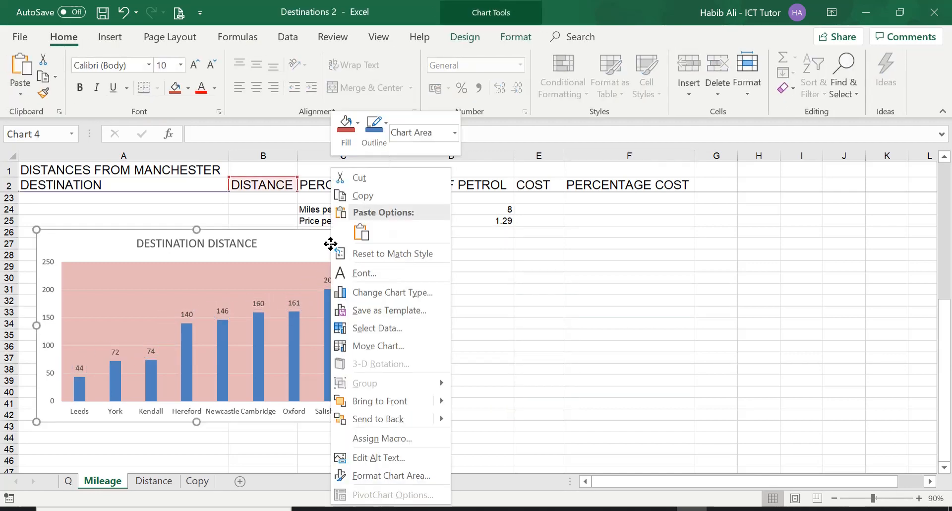
pyautogui.rightClick(304, 244)
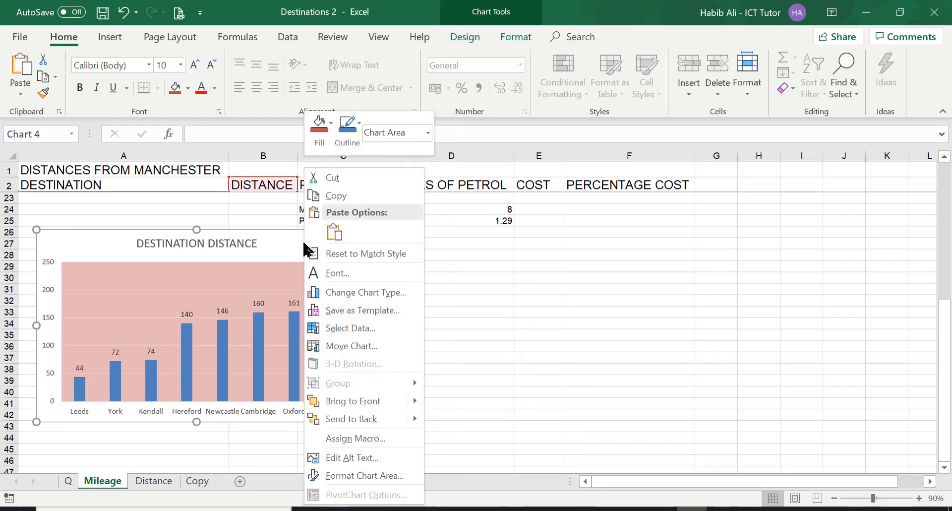
pyautogui.click(476, 317)
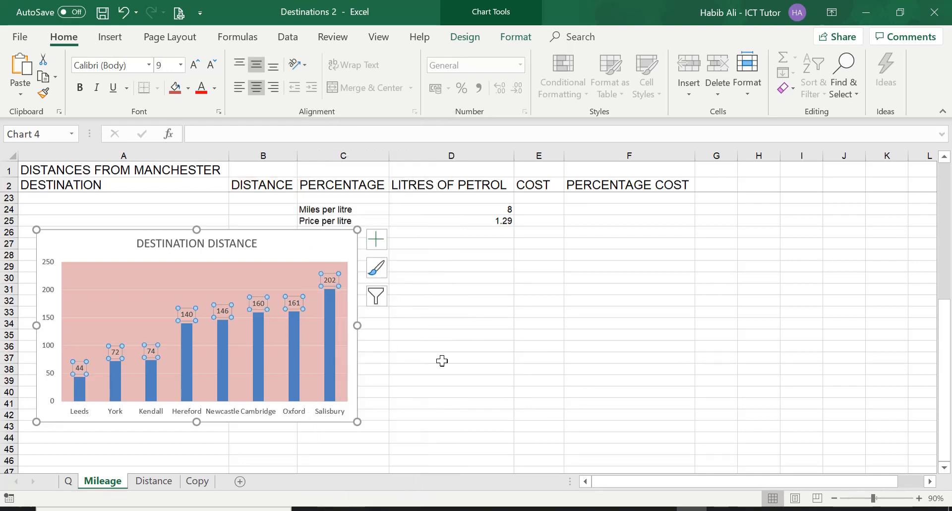
pyautogui.moveTo(293, 322)
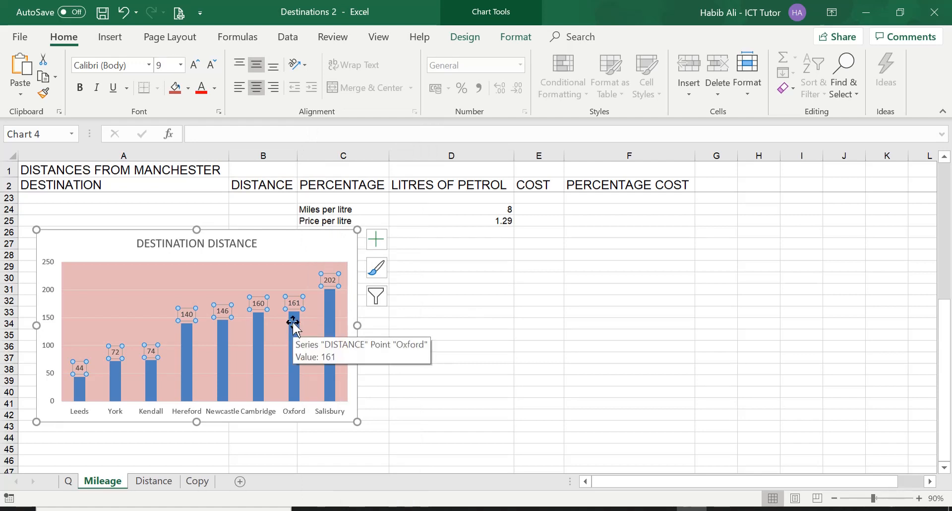
pyautogui.rightClick(293, 322)
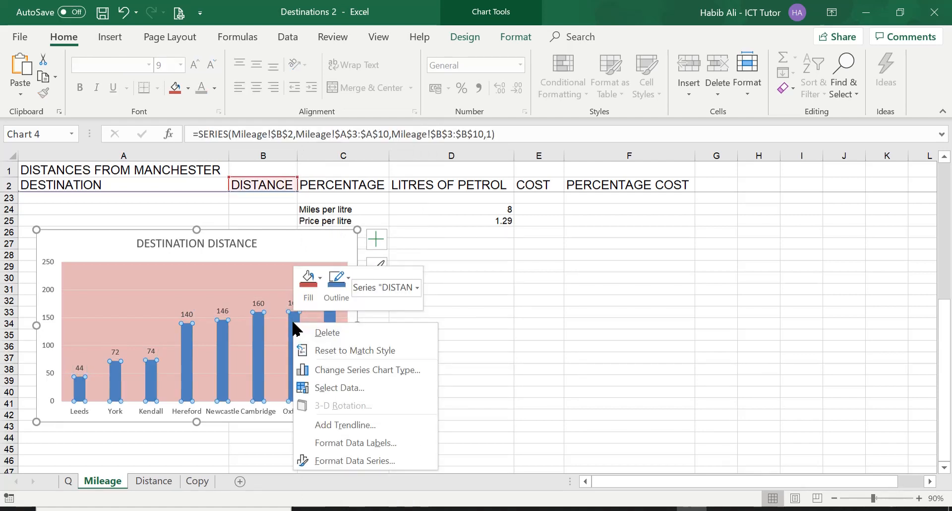
pyautogui.click(350, 443)
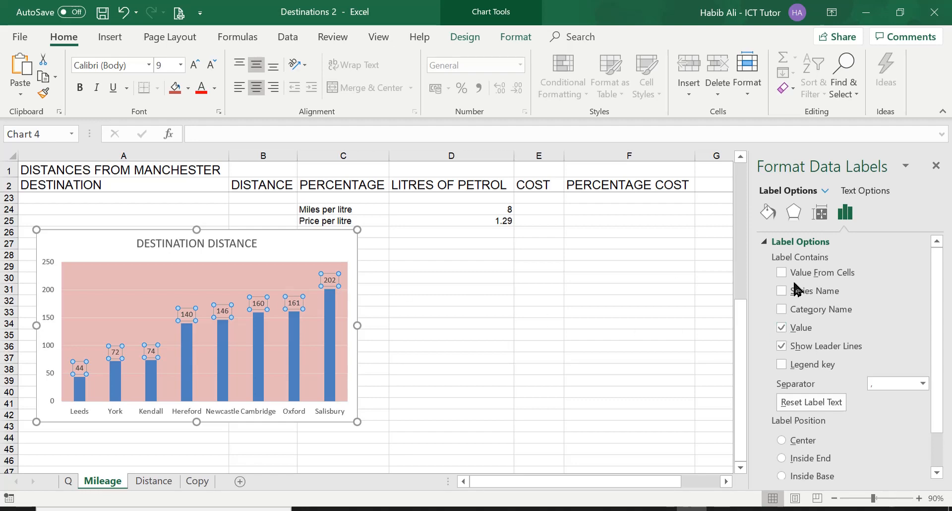
pyautogui.click(937, 167)
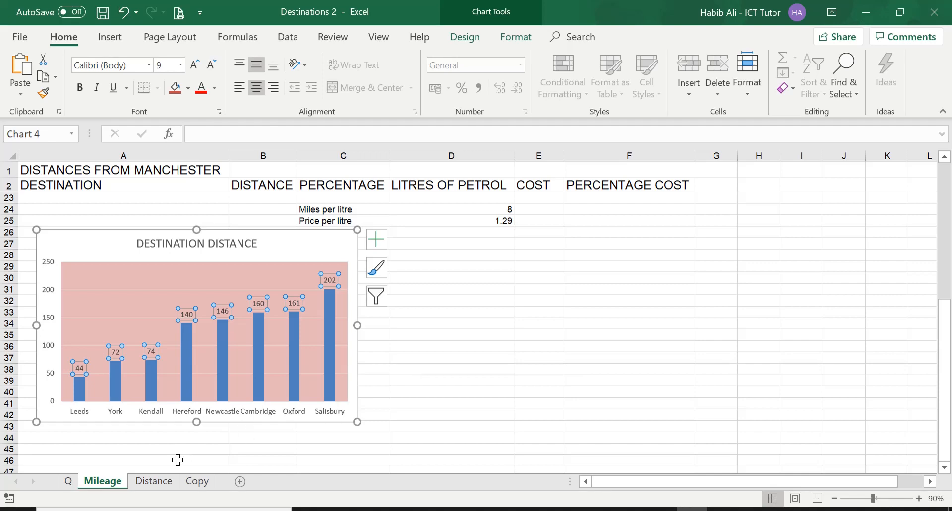
# Step: Review the task list against the pie chart on the Distance sheet, inspecting its sectors
pyautogui.click(159, 481)
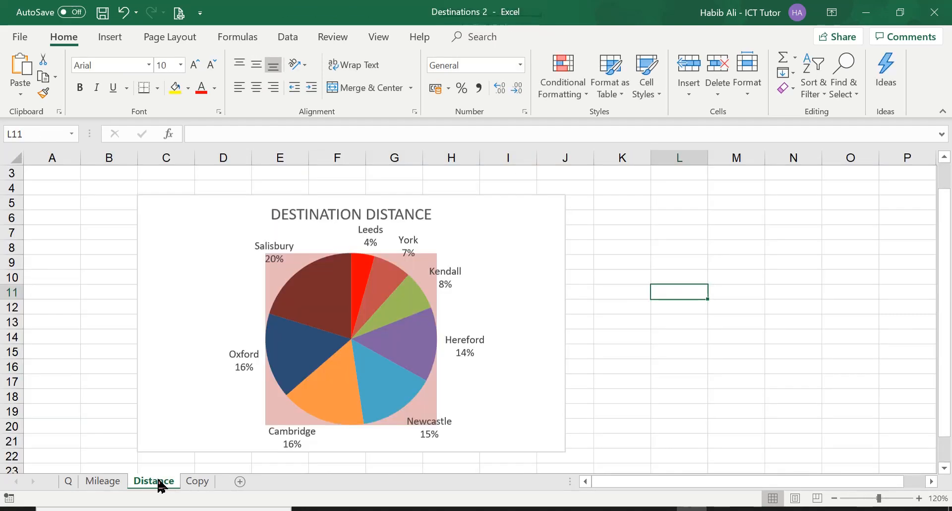
pyautogui.click(69, 481)
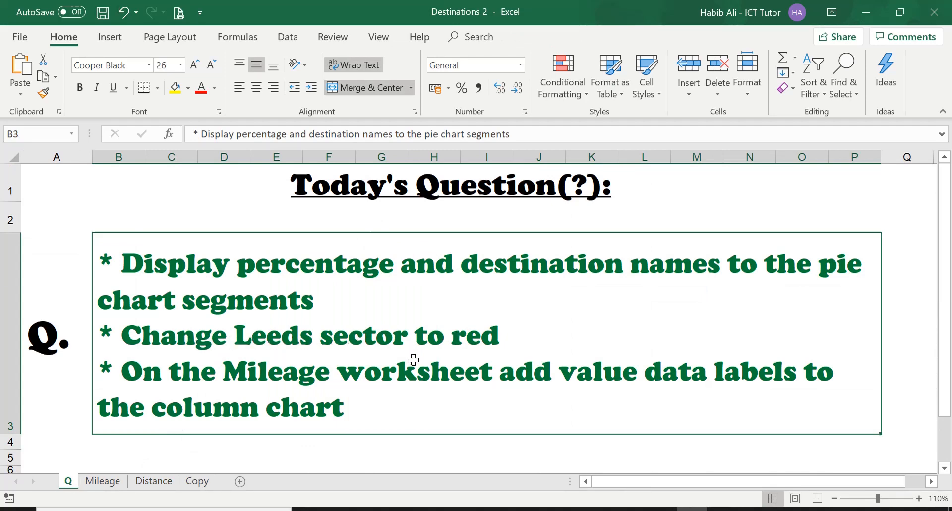
pyautogui.click(154, 481)
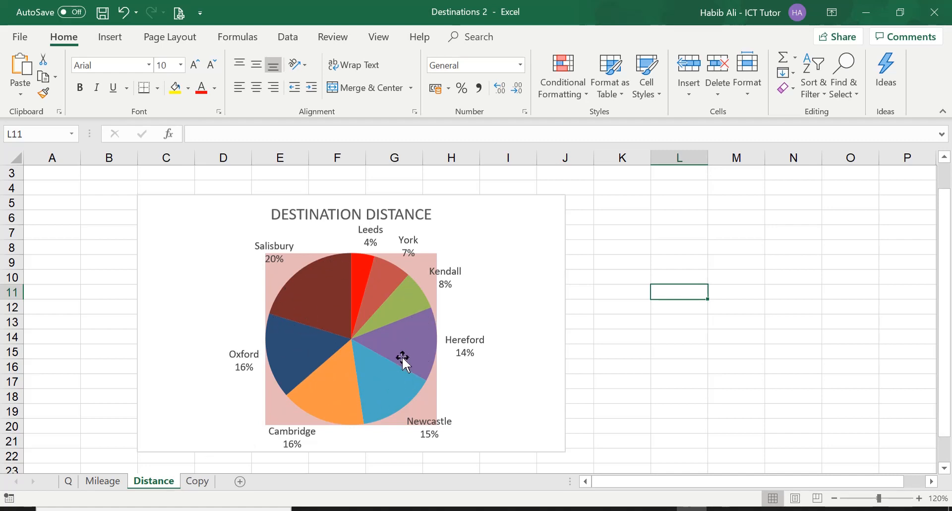
pyautogui.moveTo(403, 359)
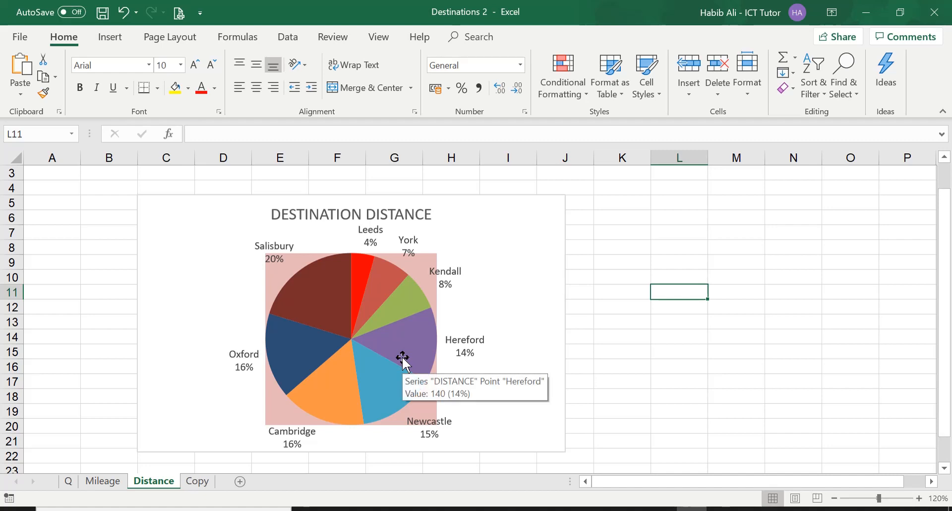
pyautogui.moveTo(358, 268)
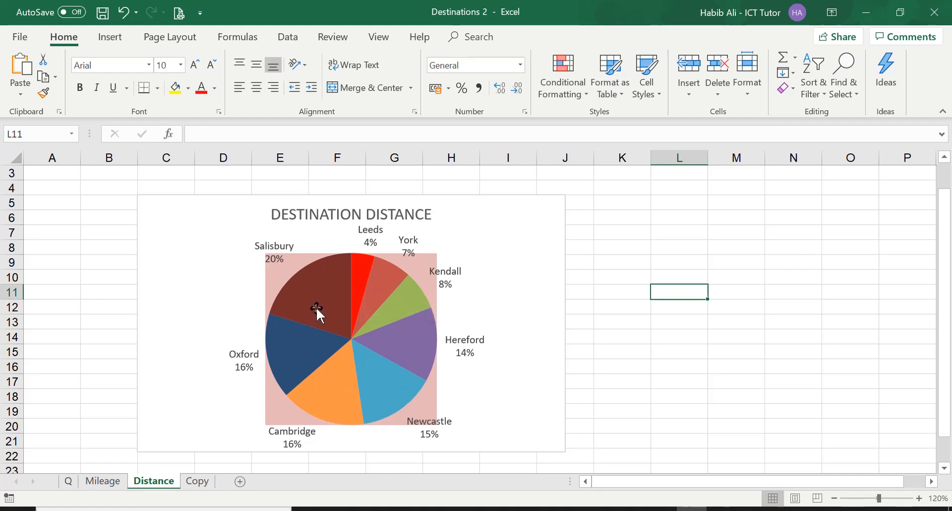
# Step: Select only the Leeds pie sector and fill it with the standard Yellow colour
pyautogui.moveTo(317, 310)
pyautogui.click(366, 266)
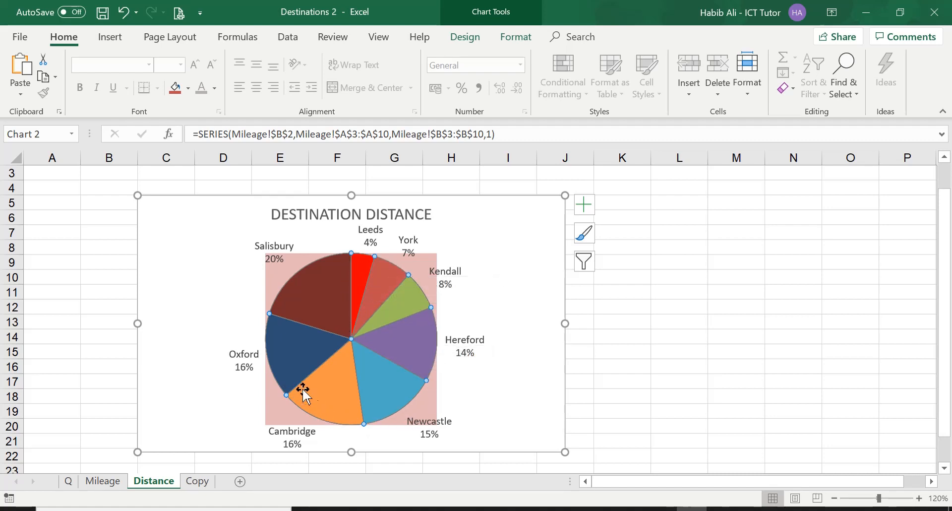
pyautogui.click(360, 266)
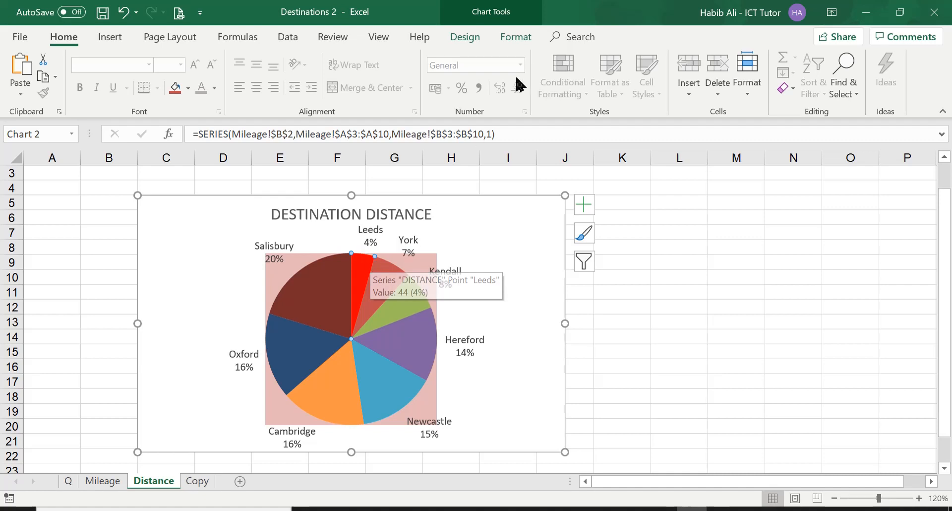
pyautogui.click(495, 13)
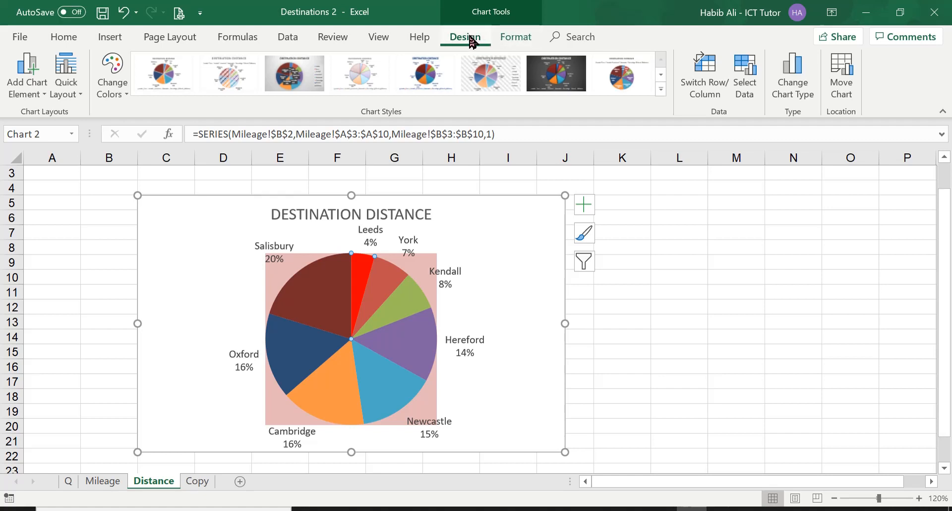
pyautogui.click(521, 37)
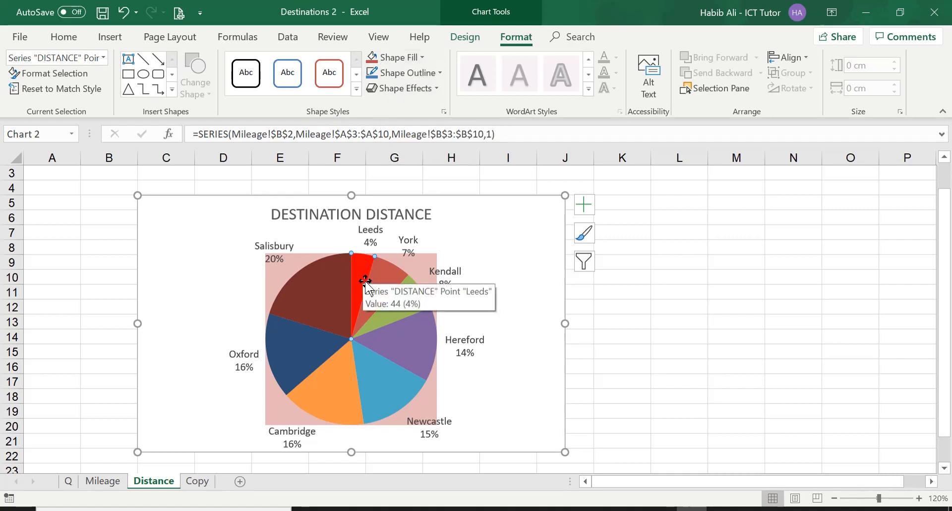
pyautogui.click(422, 58)
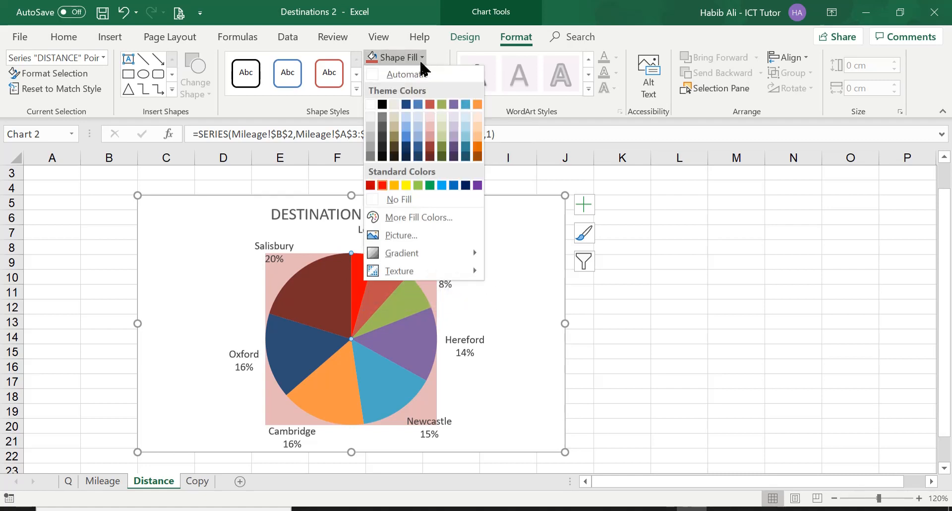
pyautogui.click(405, 185)
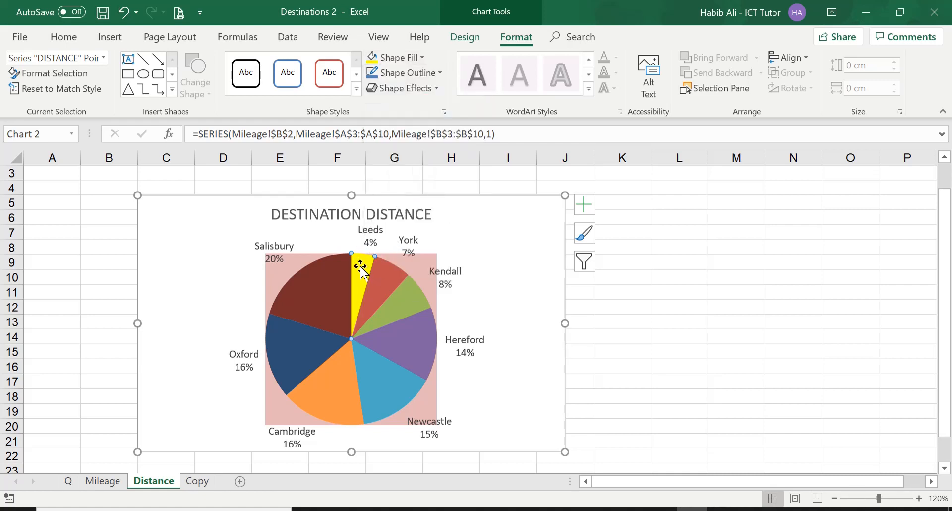
# Step: Inspect the recoloured pie sectors and recheck the task list on the question sheet
pyautogui.moveTo(361, 292)
pyautogui.moveTo(320, 327)
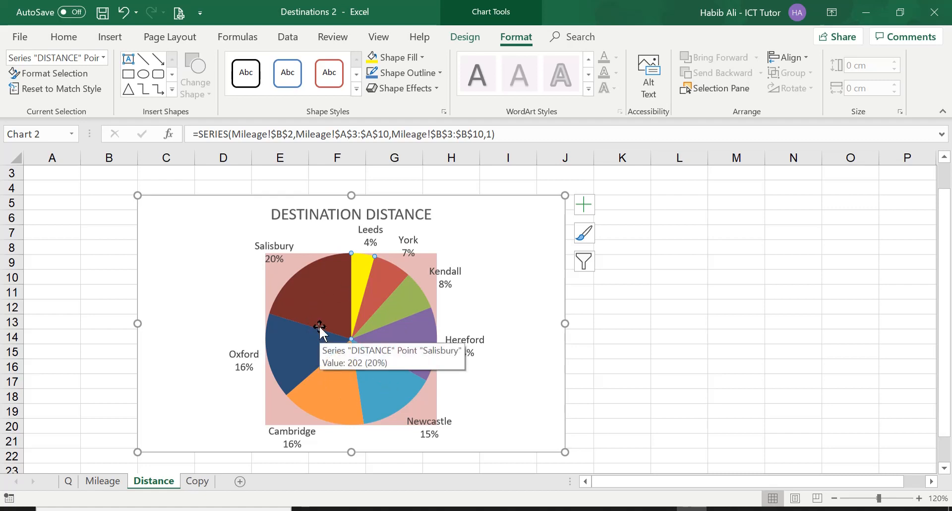
pyautogui.moveTo(377, 276)
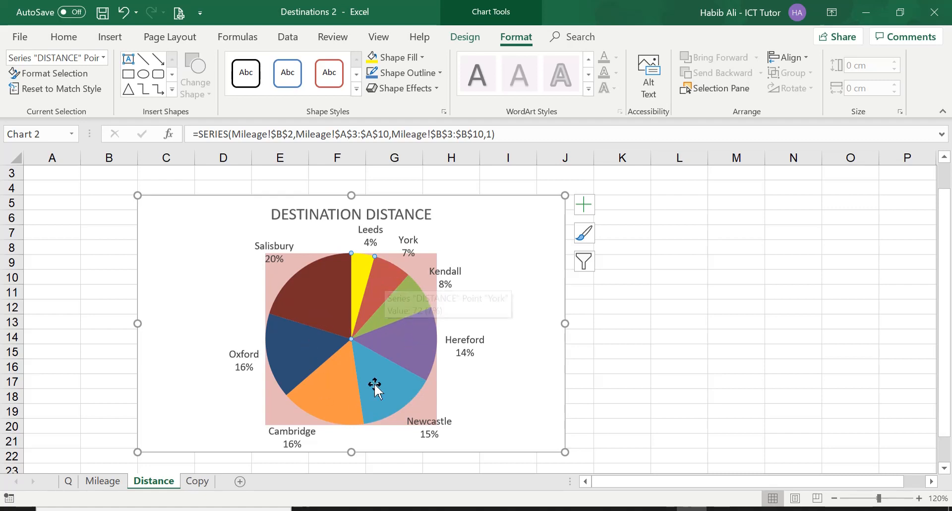
pyautogui.moveTo(318, 286)
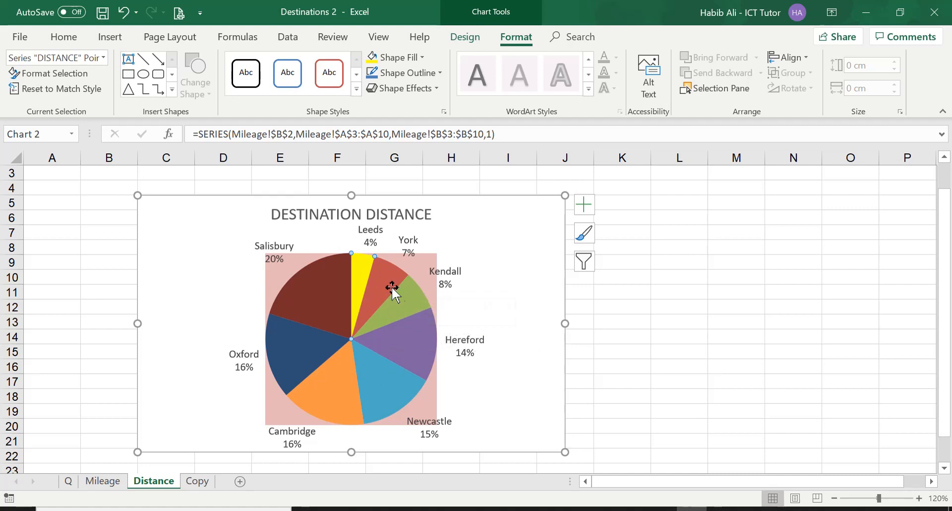
pyautogui.moveTo(399, 300)
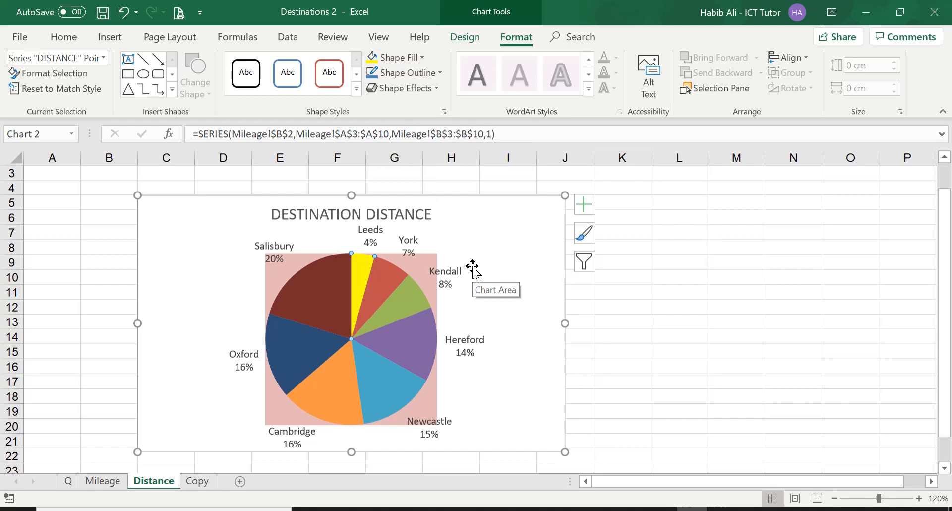
pyautogui.click(69, 482)
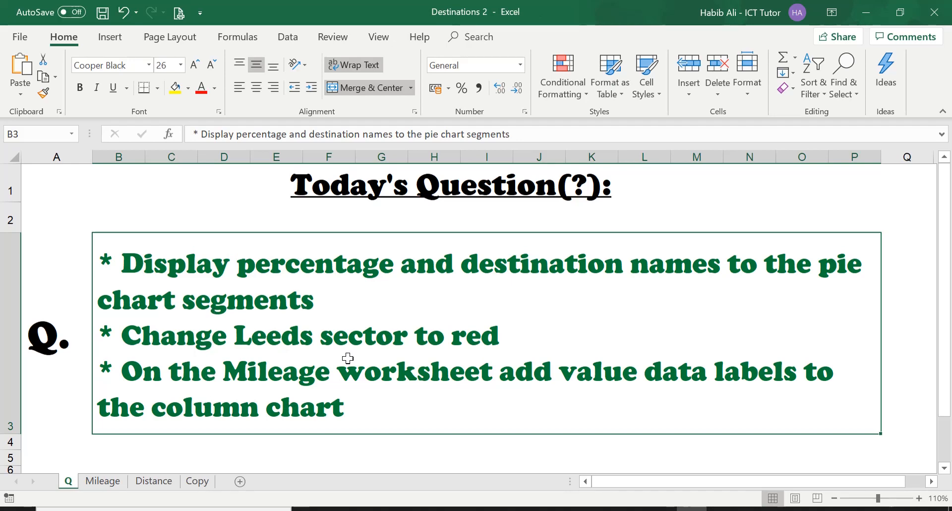
pyautogui.click(158, 481)
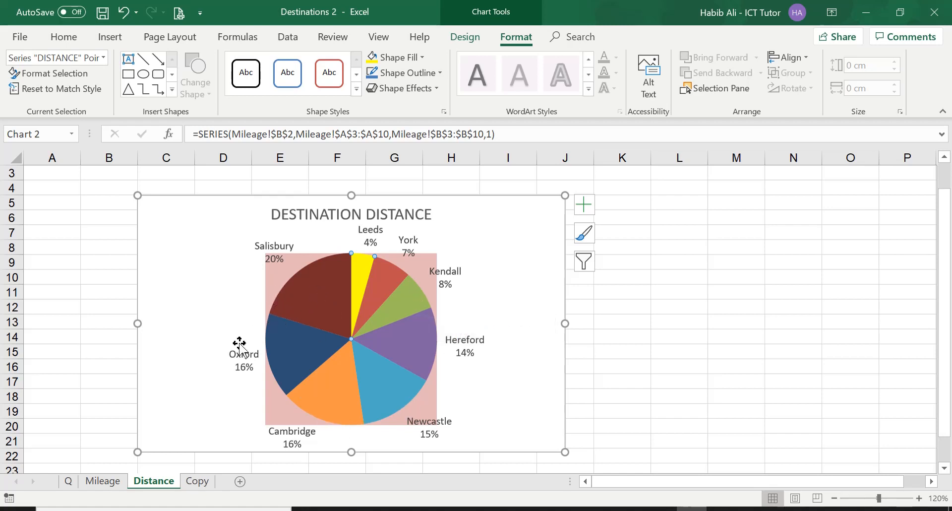
# Step: Examine the Mileage sheet's distance table and the labelled column chart below it
pyautogui.click(118, 480)
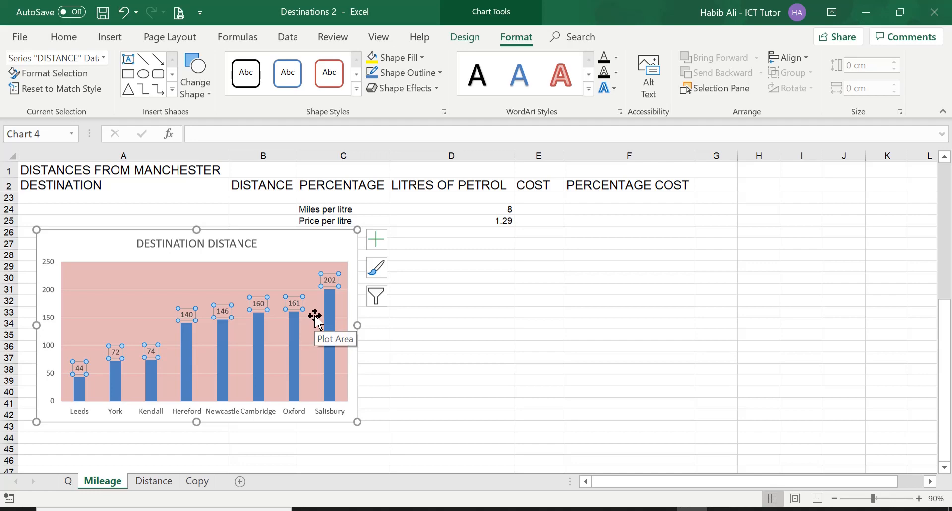
pyautogui.scroll(7, 315, 315)
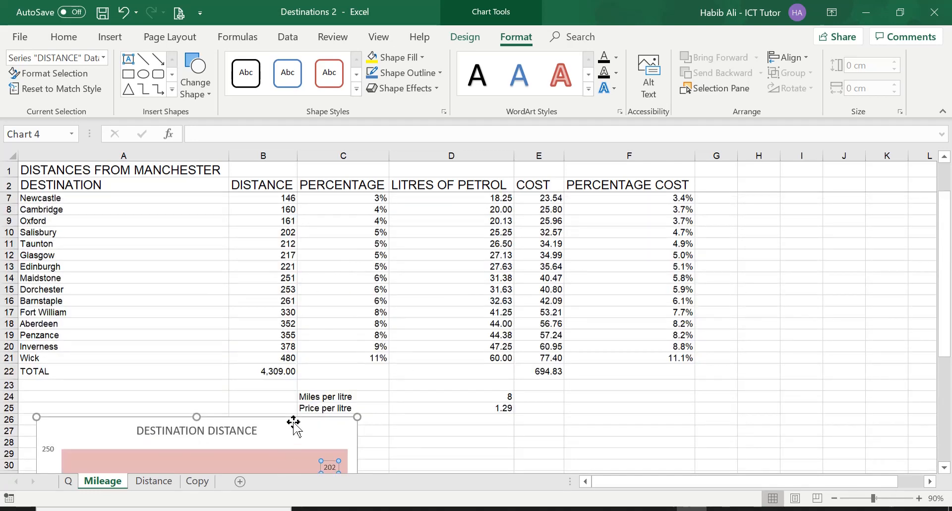
pyautogui.scroll(-4, 294, 423)
pyautogui.scroll(-1, 293, 424)
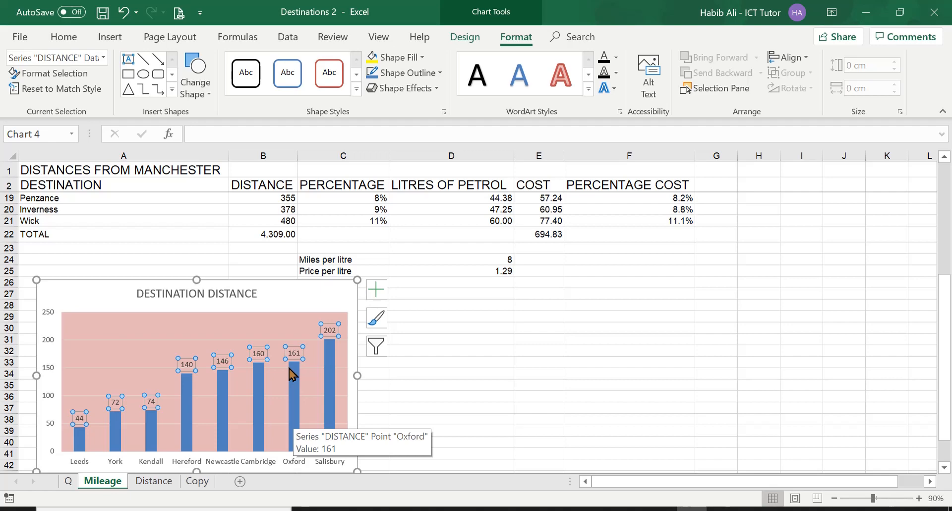
pyautogui.scroll(-1, 293, 375)
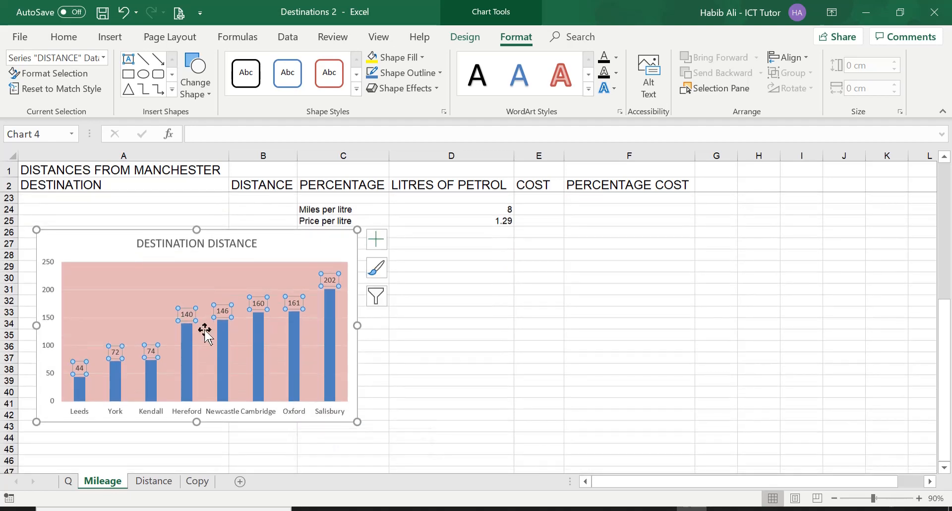
pyautogui.scroll(7, 205, 331)
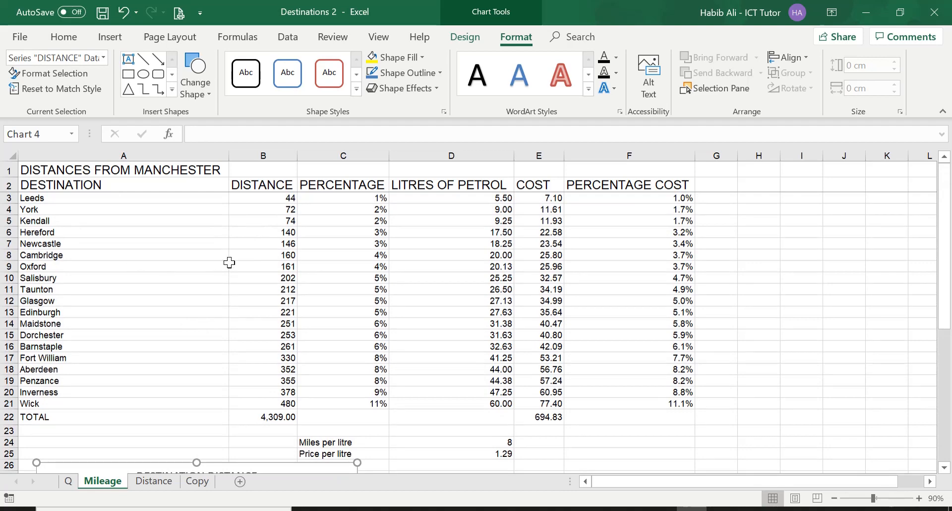
pyautogui.scroll(-6, 229, 262)
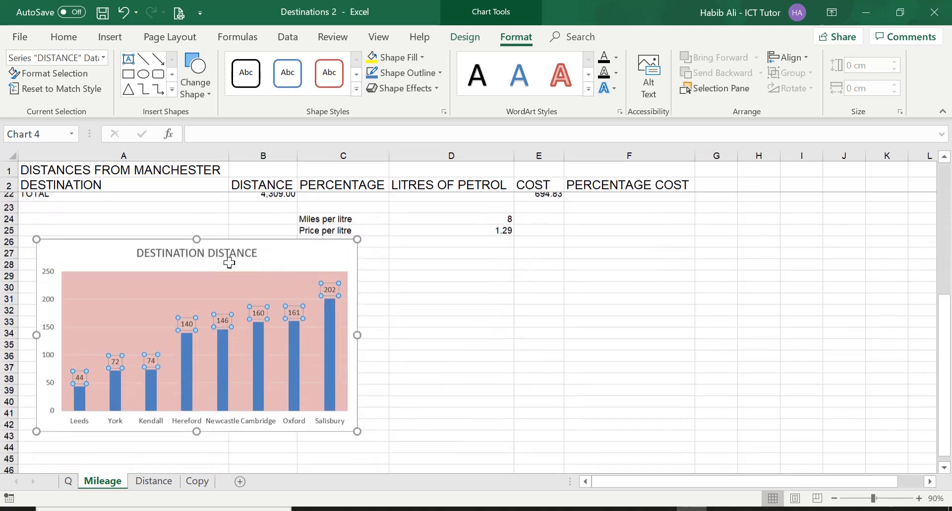